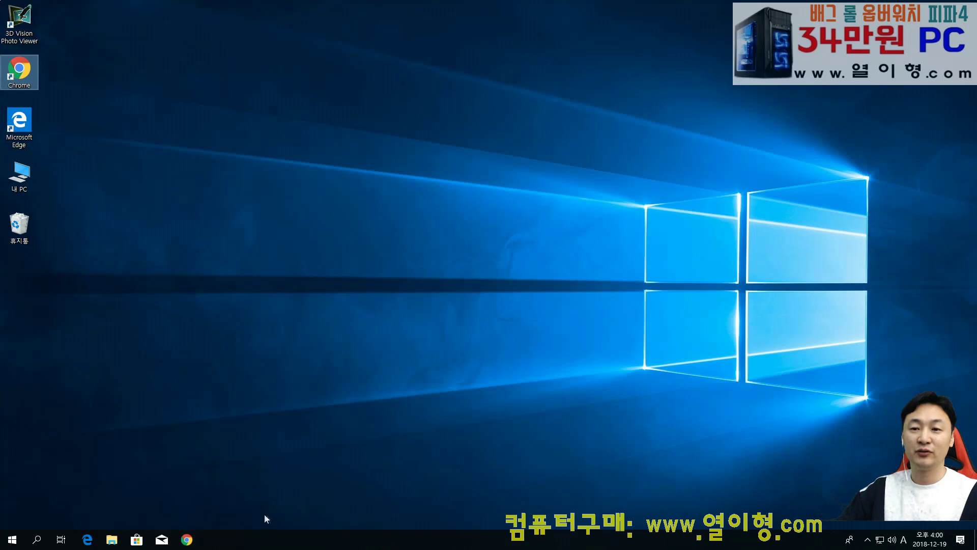
Launch Chrome and load the NAVER home page
left_click(185, 539)
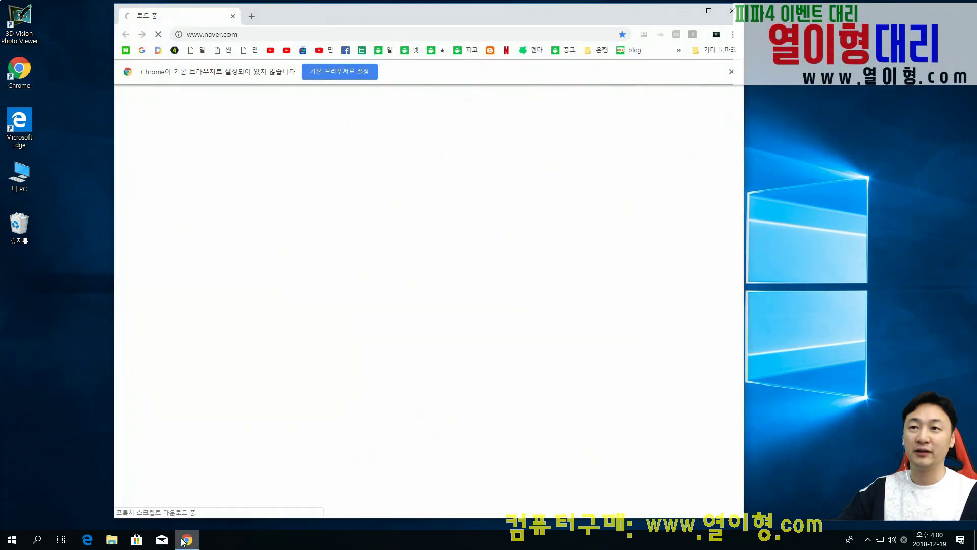
left_click(181, 541)
left_click(181, 541)
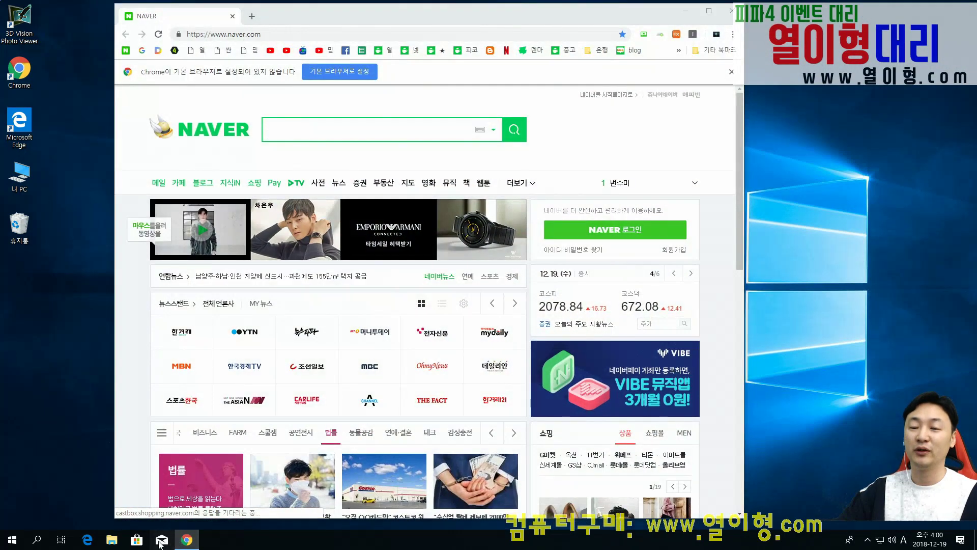
Launch the pinned Mail and File Explorer apps and close both windows again
left_click(161, 540)
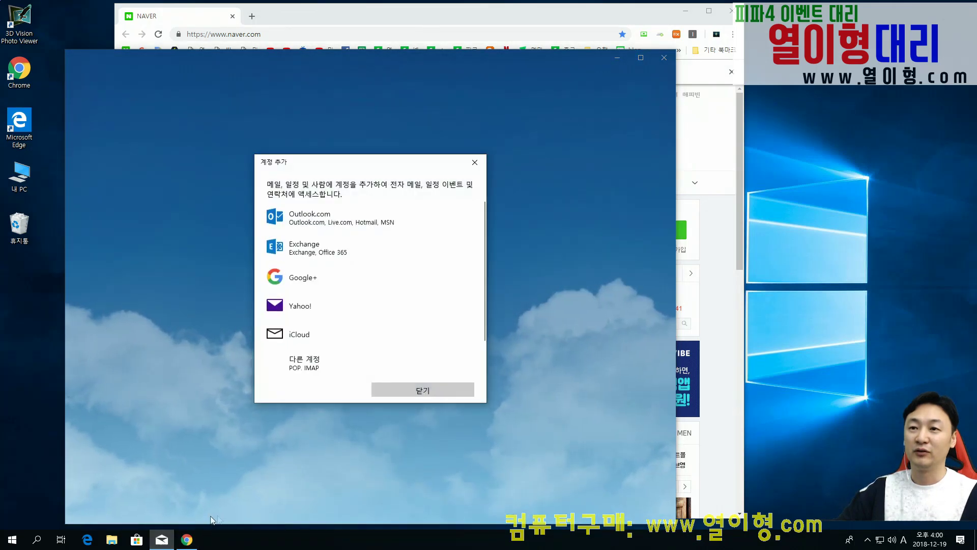
left_click(474, 162)
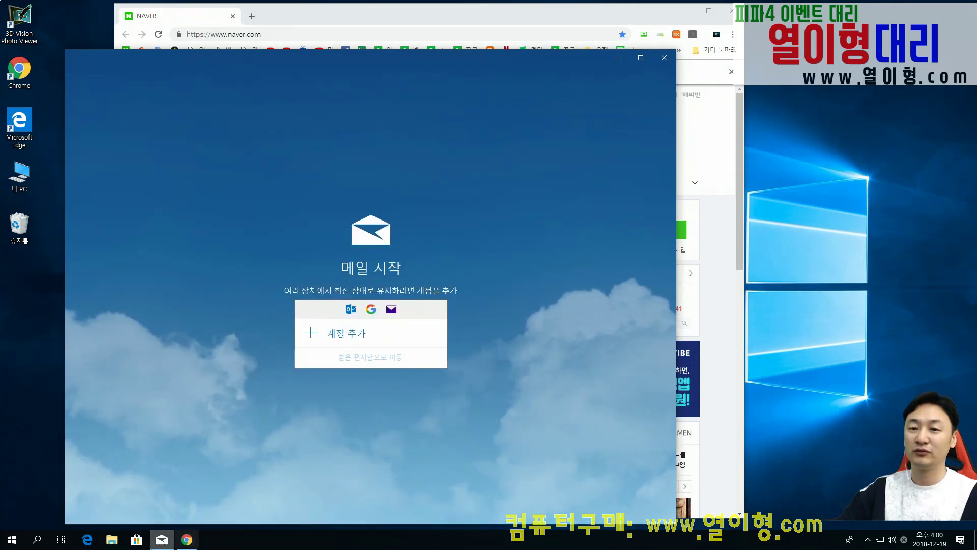
left_click(111, 540)
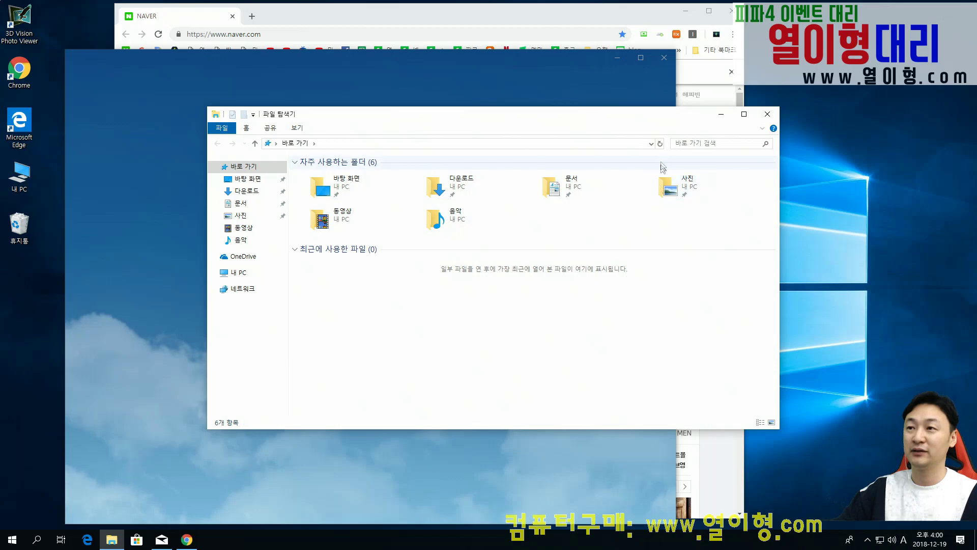
left_click(767, 114)
left_click(664, 57)
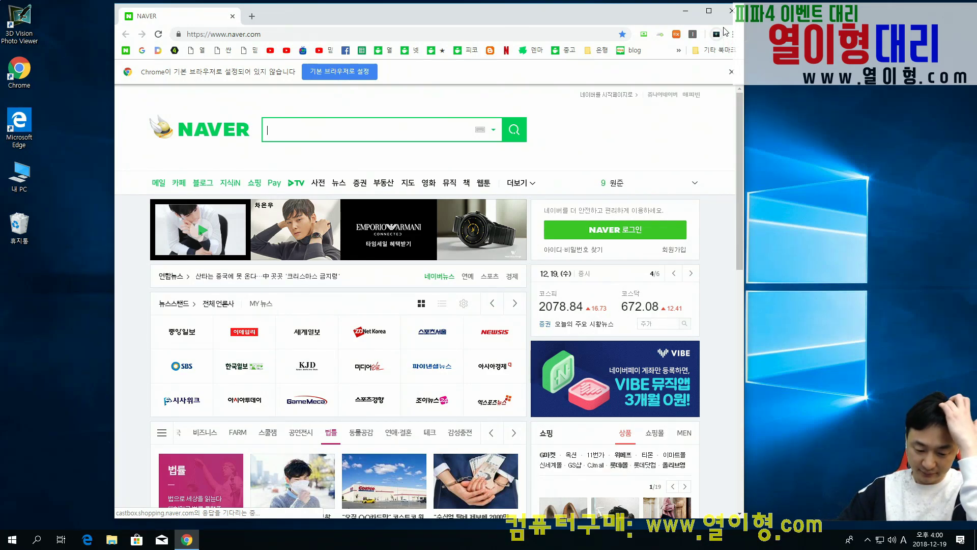
Go to 열이형.com and open its 컴퓨터 정보/커뮤니티 board
left_click(203, 52)
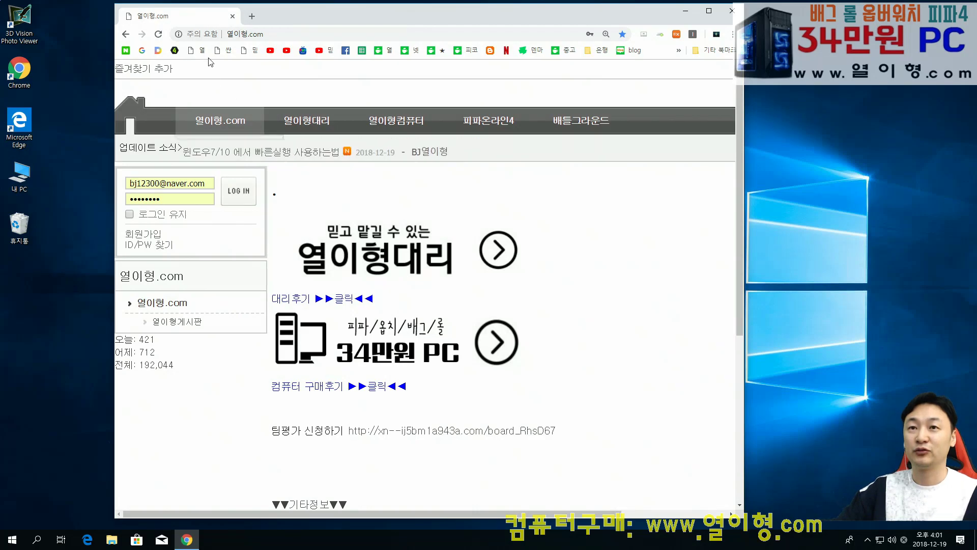
left_click(258, 36)
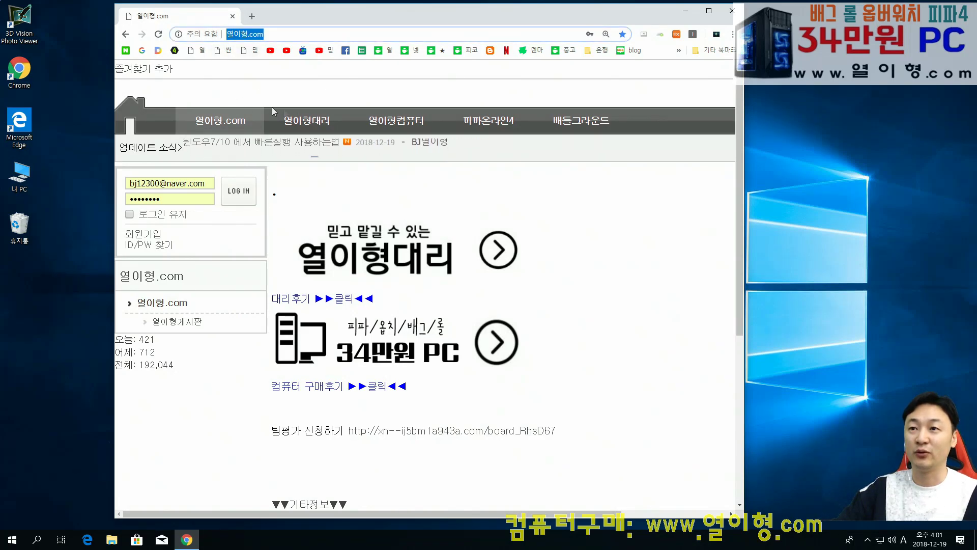
mouse_move(397, 122)
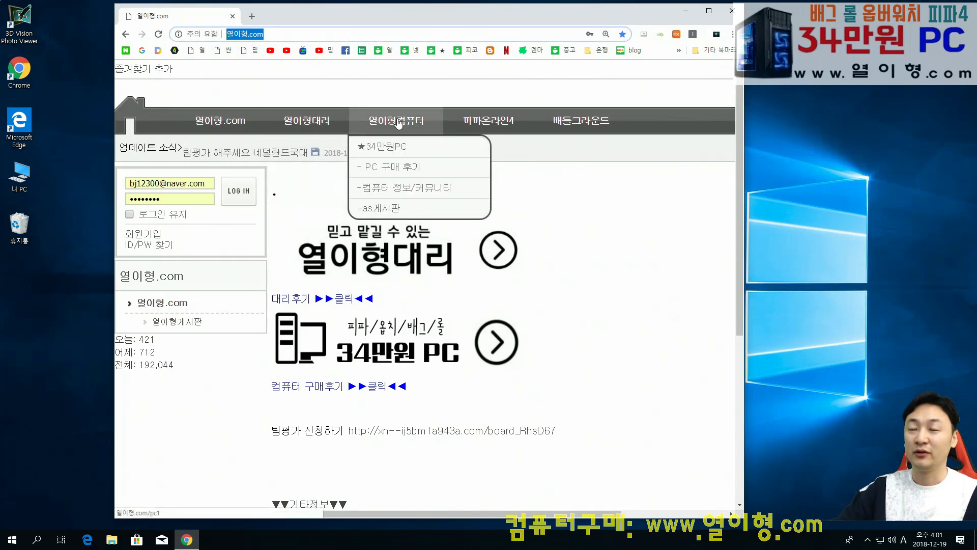
left_click(388, 192)
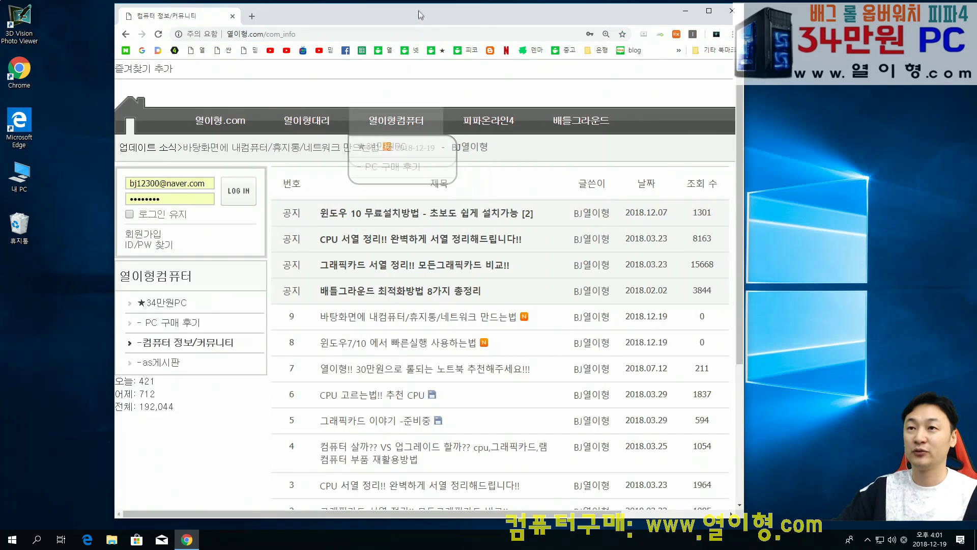
Maximize the browser window and read the post "윈도우7/10 에서 빠른실행 사용하는법" with its four Quick Launch instructions
double_click(417, 14)
scroll(648, 373, "up", 5)
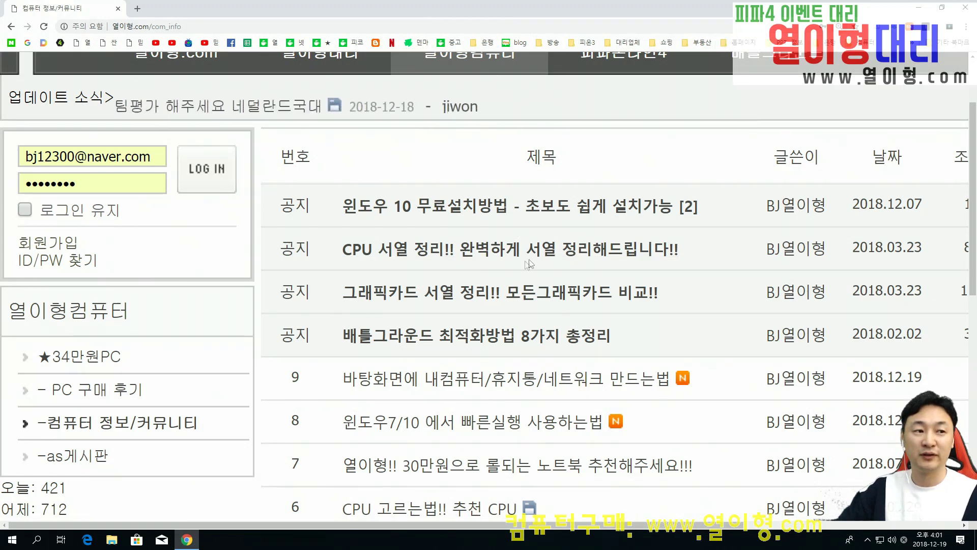
scroll(536, 256, "down", 2)
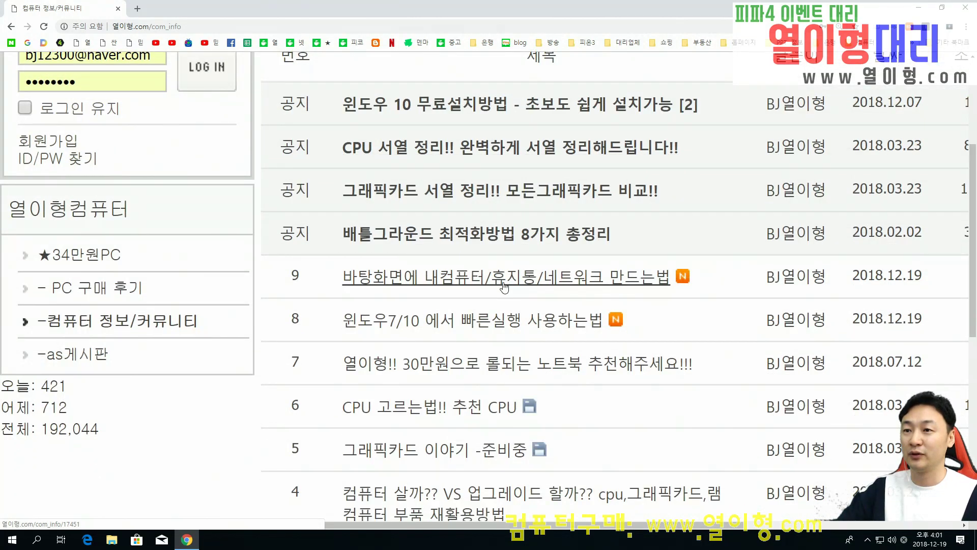
scroll(503, 296, "down", 1)
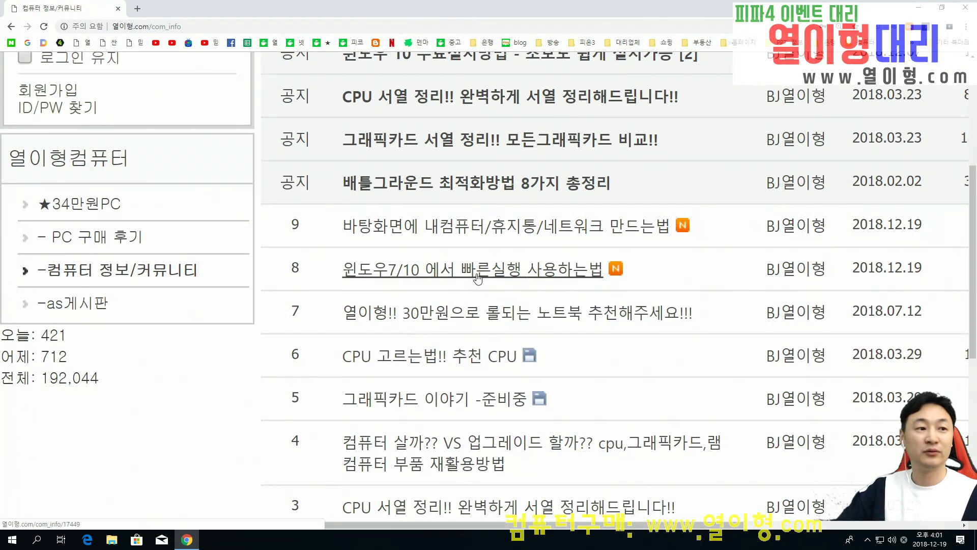
scroll(478, 278, "up", 1)
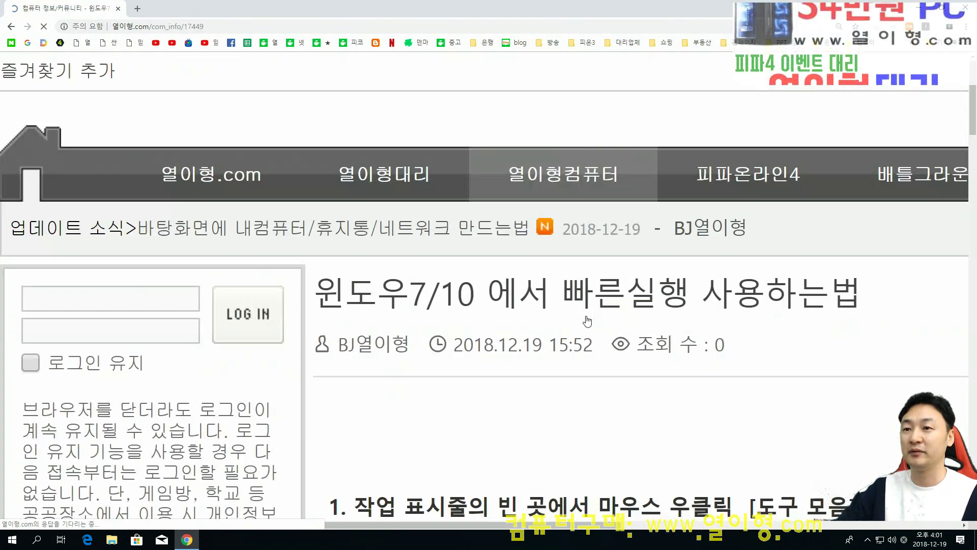
scroll(488, 458, "down", 1)
scroll(559, 438, "up", 1)
scroll(589, 432, "down", 1)
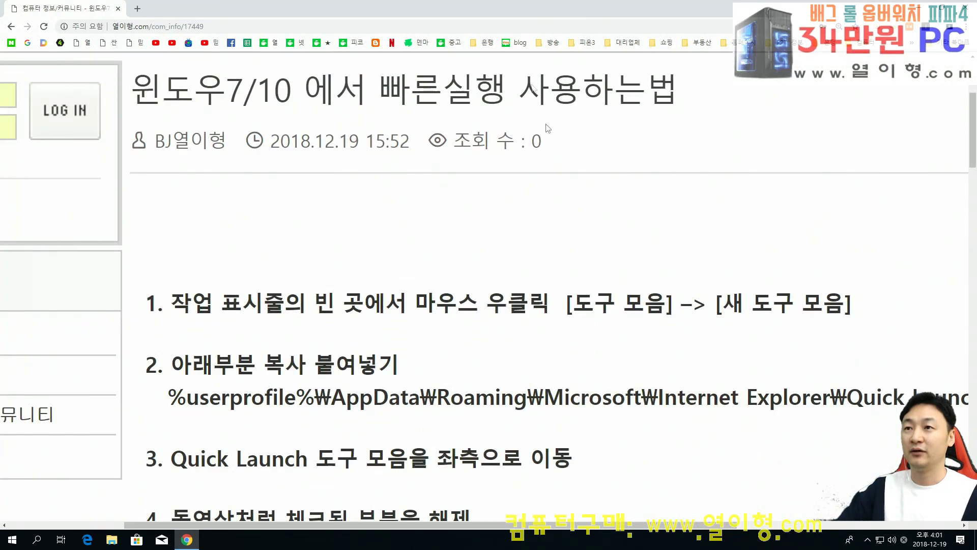
scroll(540, 142, "down", 2)
scroll(525, 165, "down", 1)
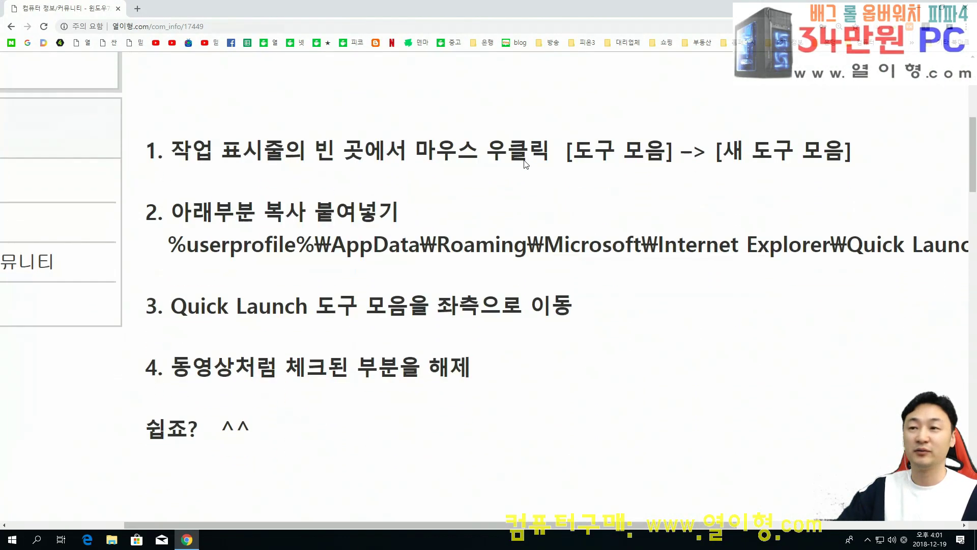
scroll(578, 411, "down", 1)
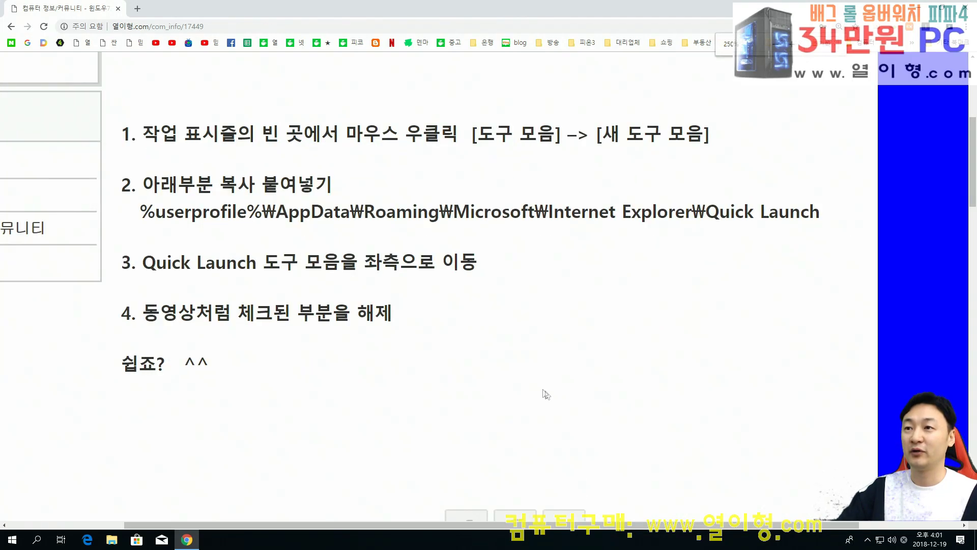
Add a new taskbar toolbar for the folder path copied from the post, %userprofile%\AppData\Roaming\Microsoft\Internet Explorer\Quick Launch
right_click(816, 544)
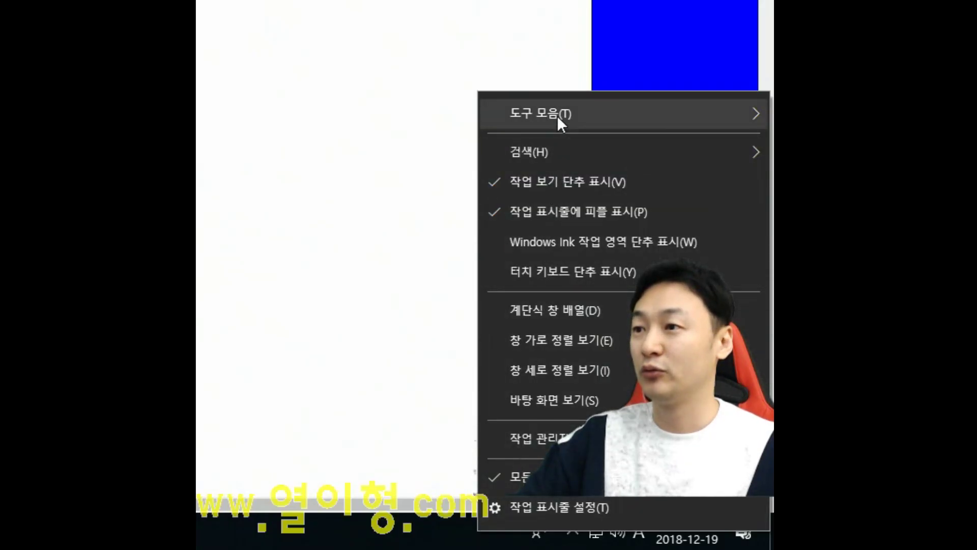
mouse_move(859, 314)
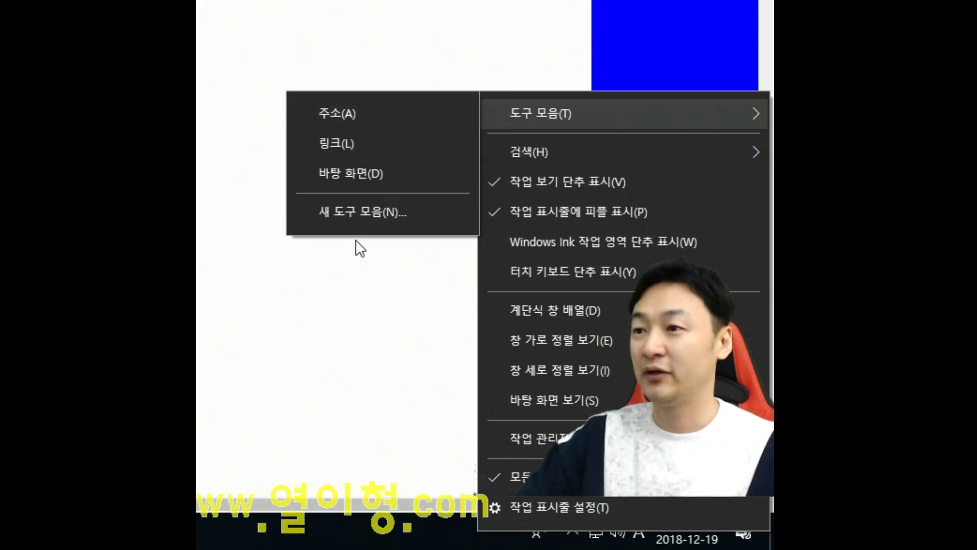
left_click(354, 221)
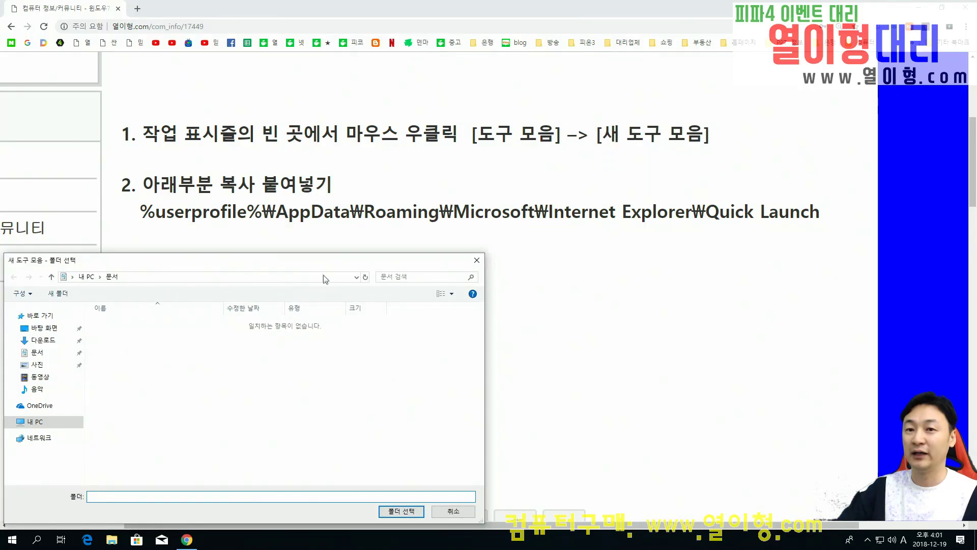
left_click(689, 233)
left_click_drag(838, 219, 144, 218)
key("ctrl+c")
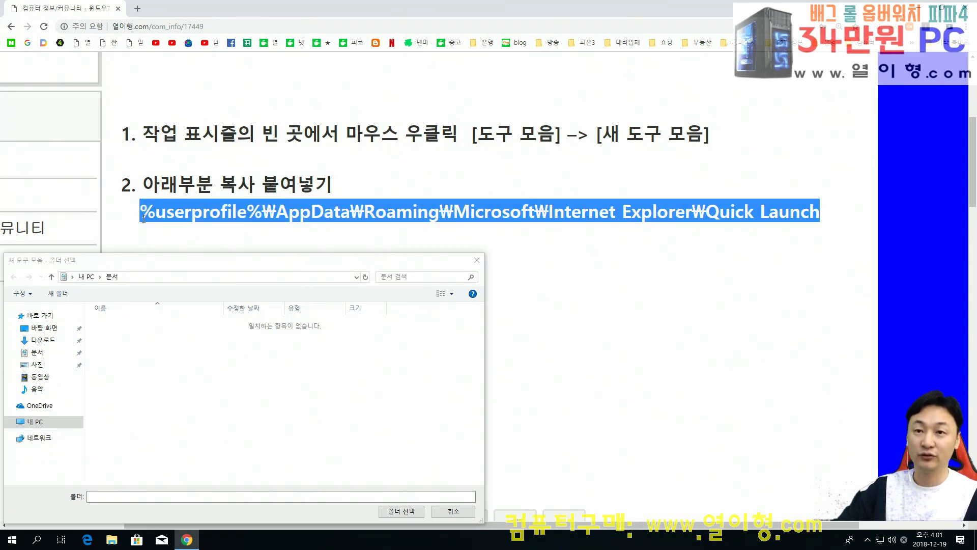
left_click(189, 496)
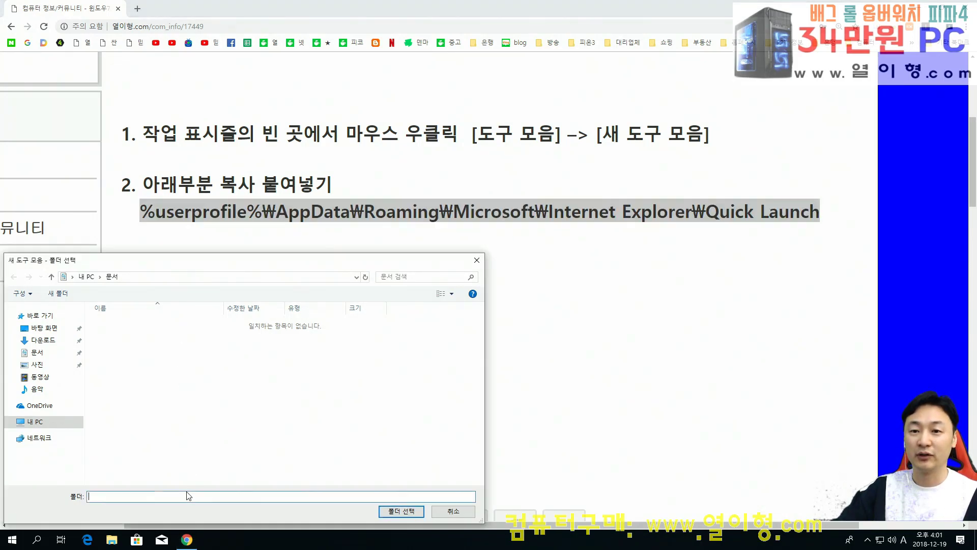
key("ctrl+v")
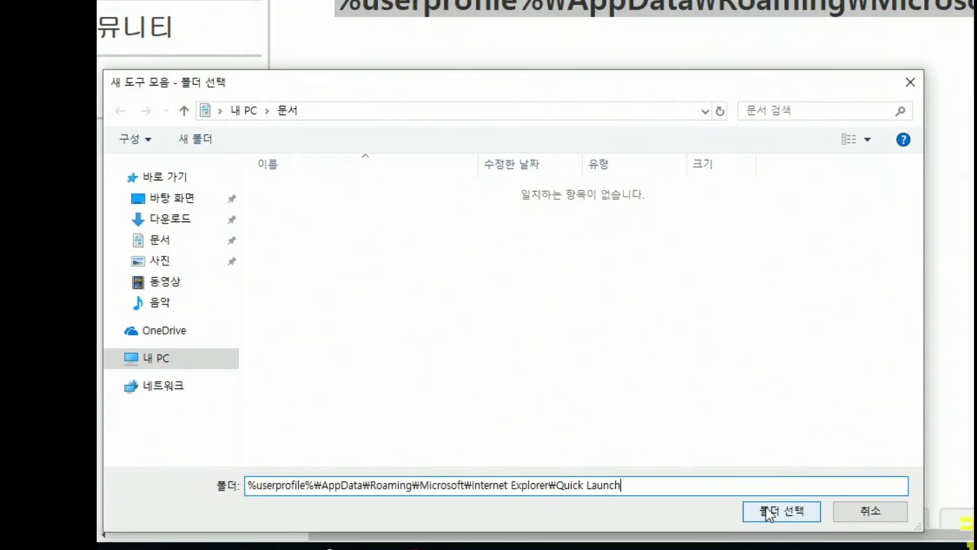
left_click(768, 512)
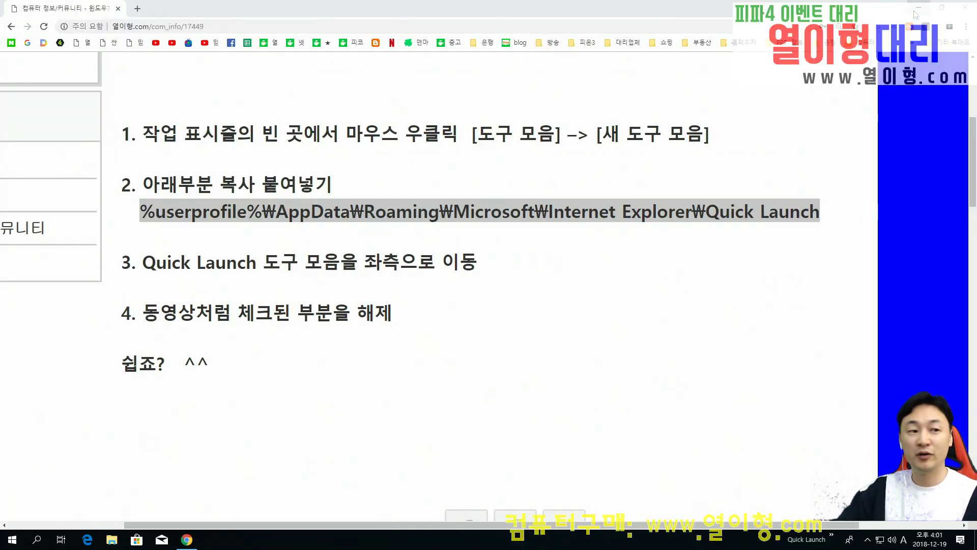
Minimize the browser and unlock all taskbars
left_click(911, 11)
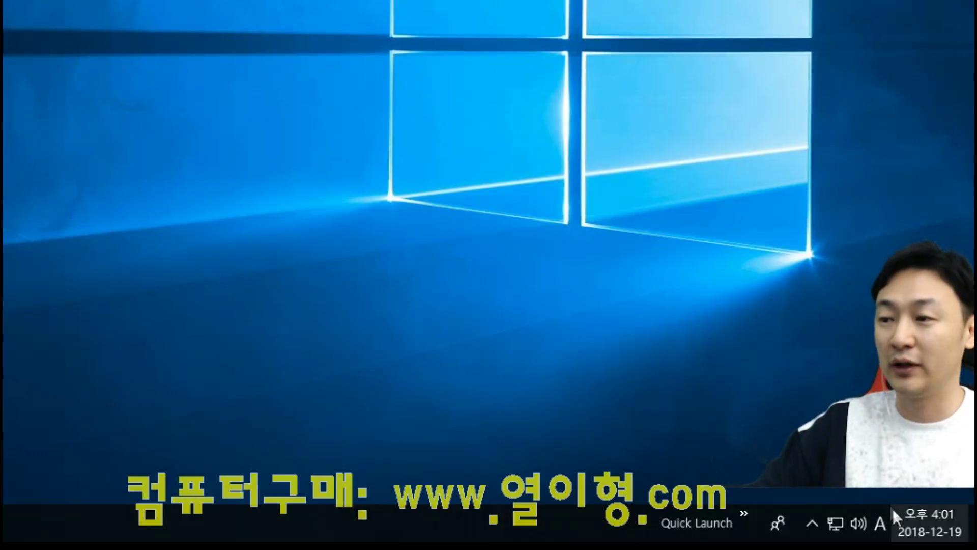
right_click(865, 523)
key("Escape")
right_click(624, 524)
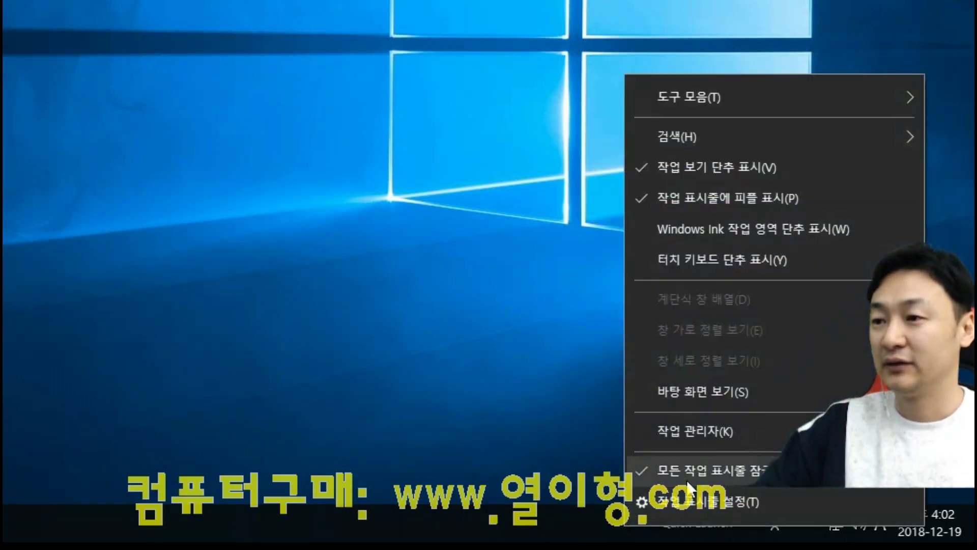
left_click(688, 481)
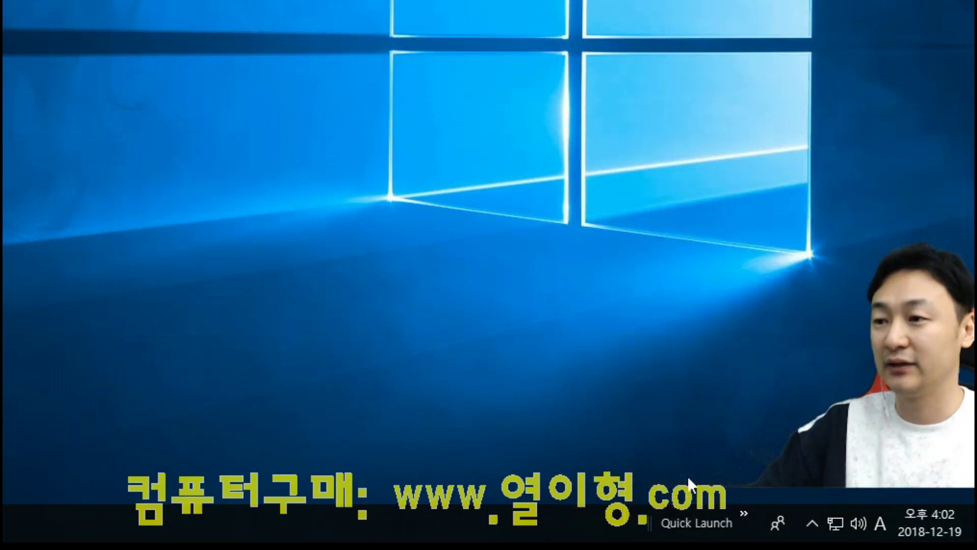
Move the Quick Launch toolbar beside the task view icon, ahead of the pinned apps, and reduce its width
left_click_drag(651, 523, 166, 523)
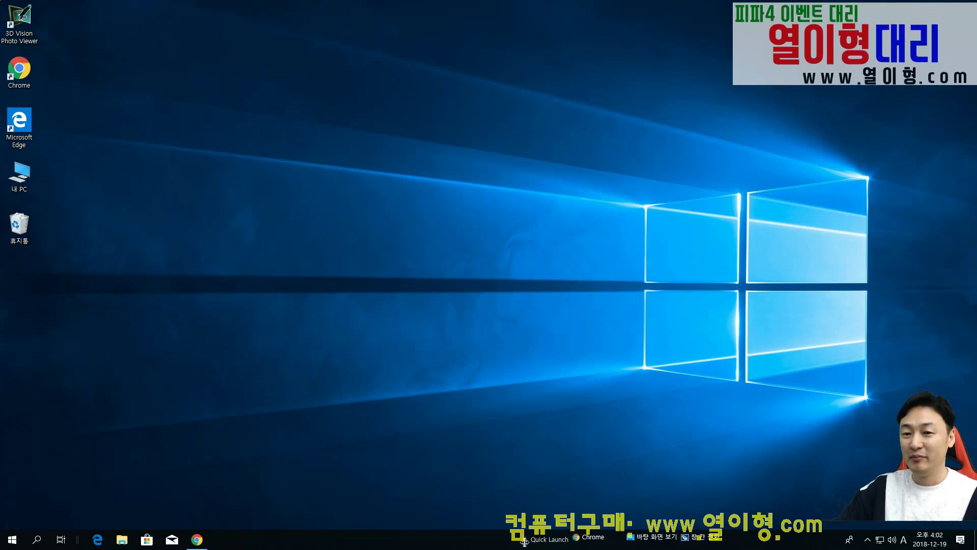
left_click_drag(524, 542, 68, 540)
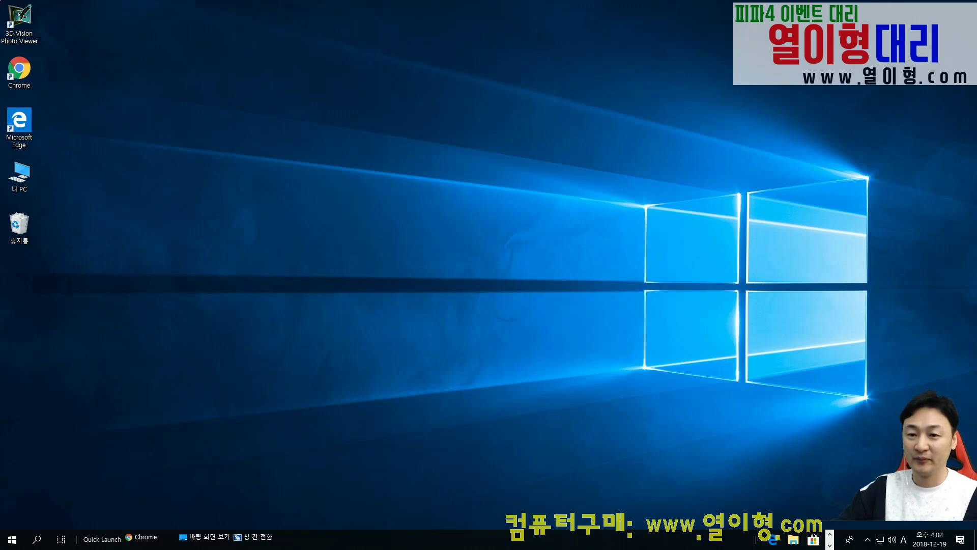
left_click_drag(757, 542, 300, 543)
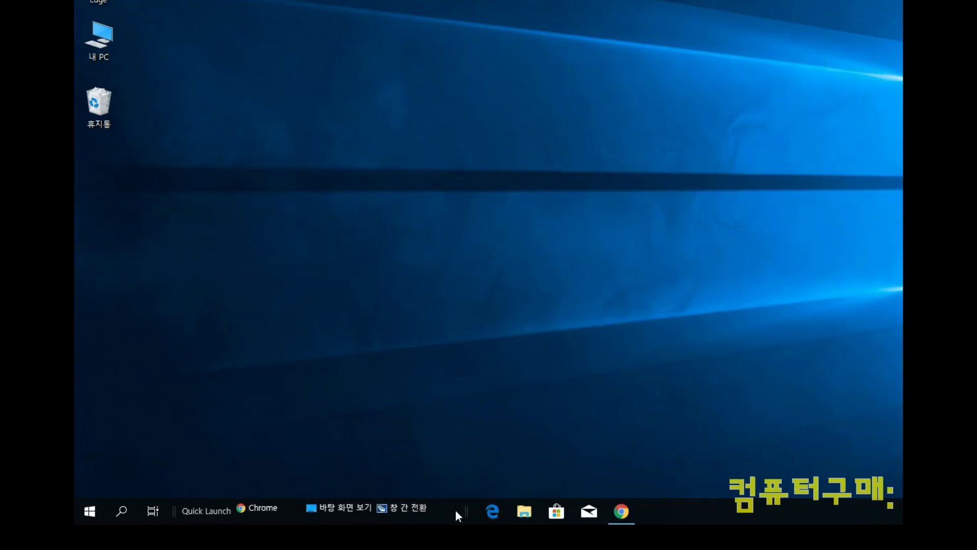
Turn off the text labels (텍스트 표시) and the title (제목 표시) of the Quick Launch toolbar
right_click(294, 542)
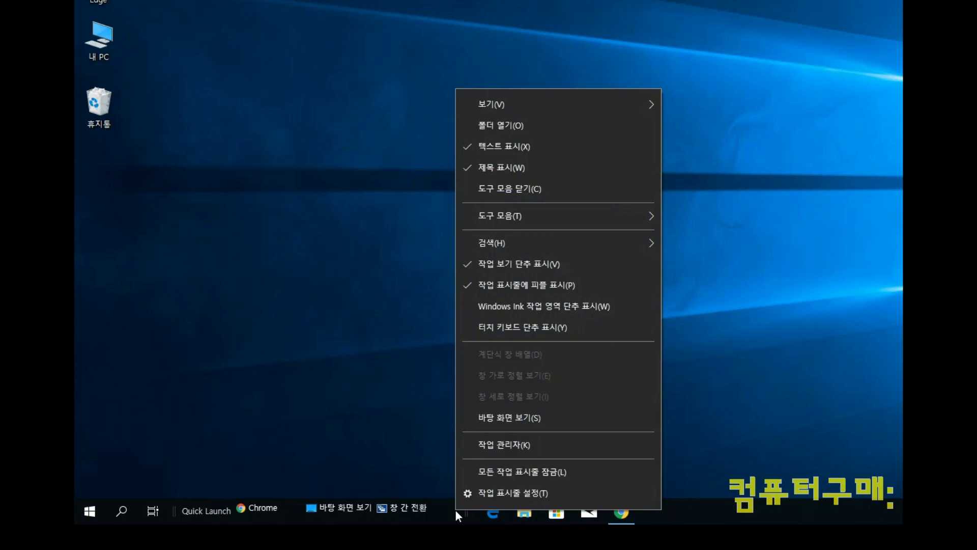
left_click(517, 147)
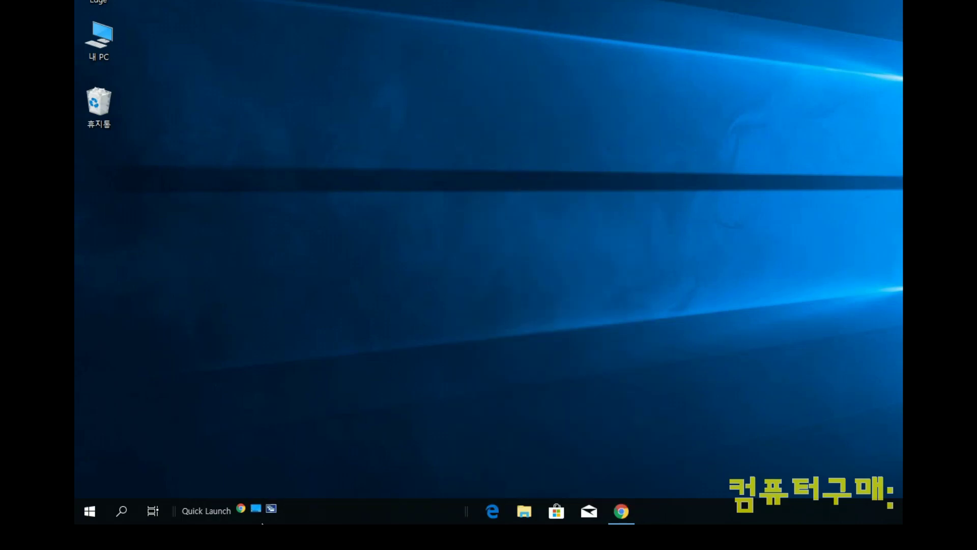
right_click(424, 518)
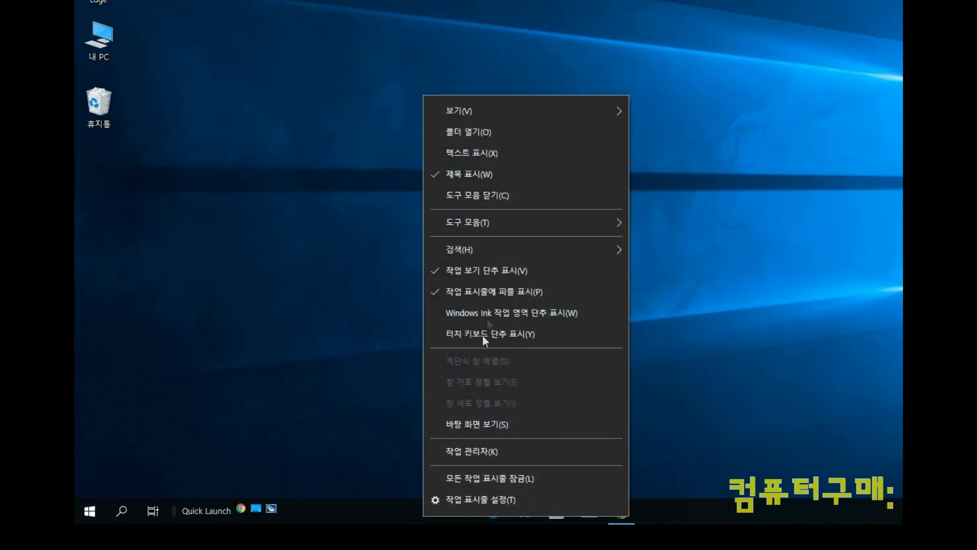
left_click(494, 173)
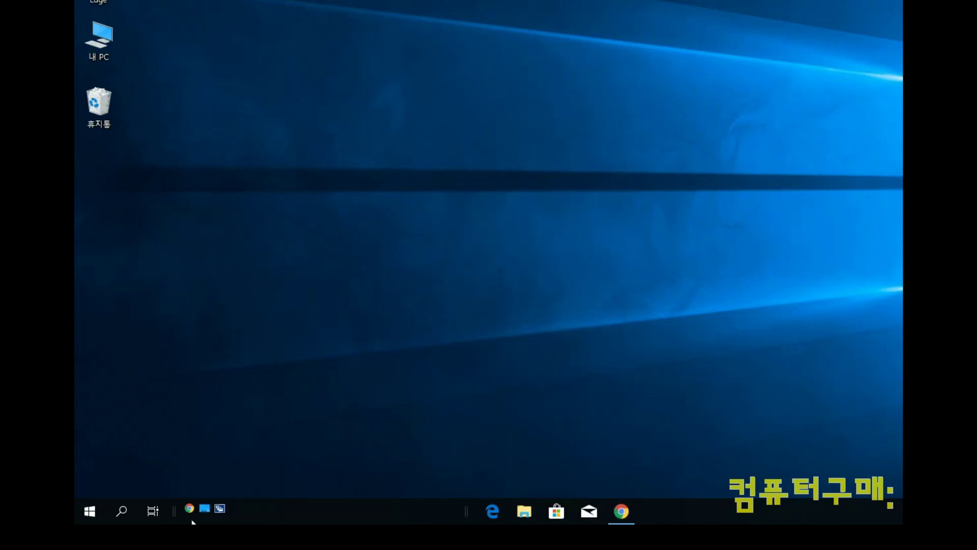
Narrow the Quick Launch toolbar so the pinned apps sit closer to its shortcut icons
left_click_drag(470, 518, 253, 512)
left_click(465, 369)
left_click(306, 482)
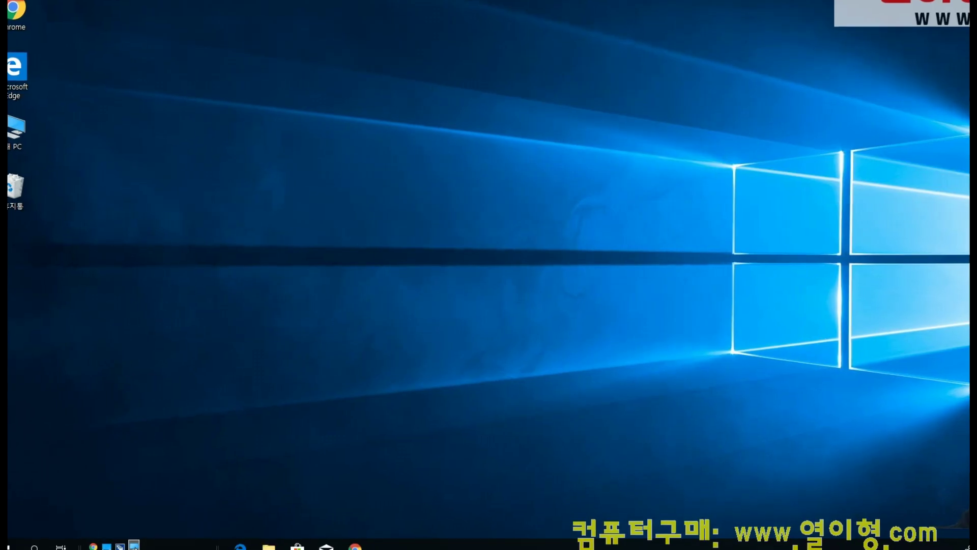
Create a folder named 열이형 on the local disk (C:)
left_click(235, 507)
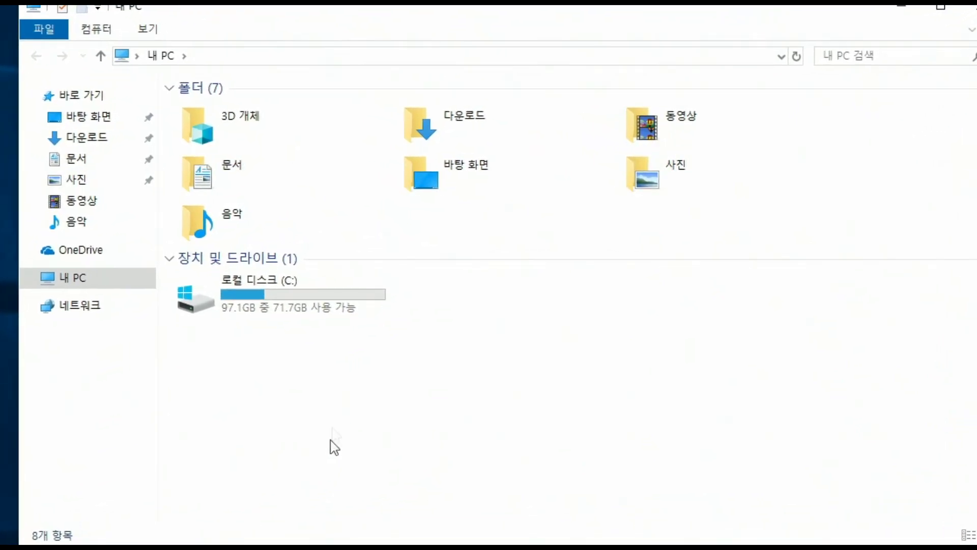
double_click(334, 316)
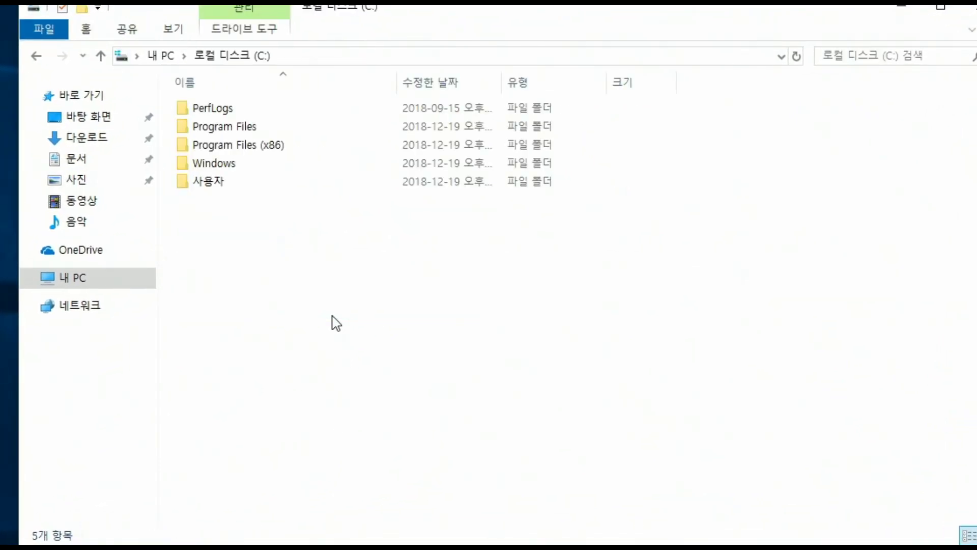
double_click(220, 167)
key("alt+Left")
right_click(239, 242)
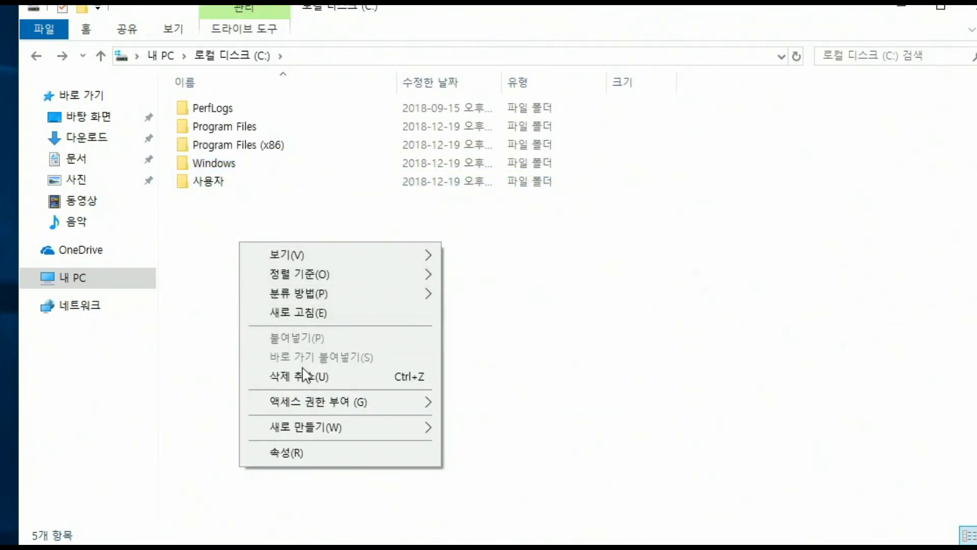
mouse_move(315, 426)
left_click(489, 432)
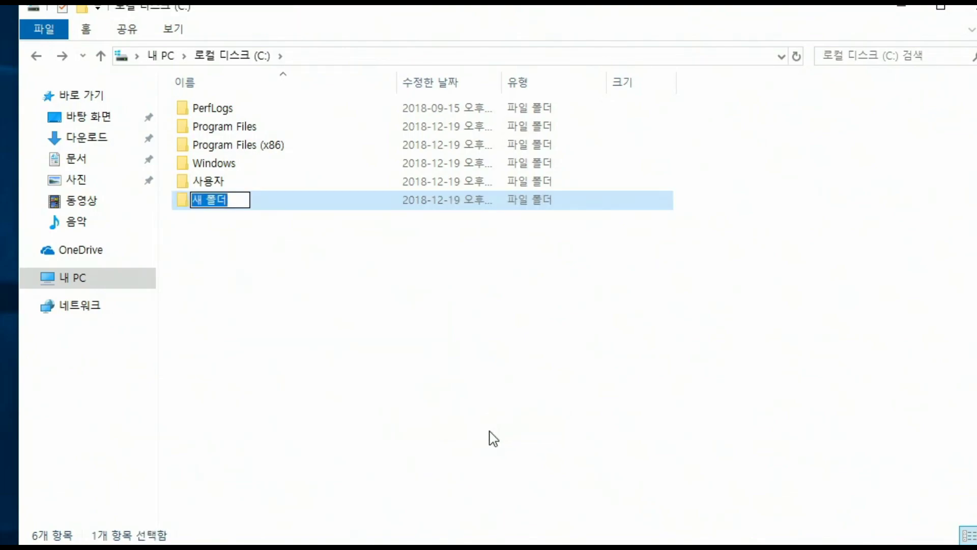
type("ㅇ")
key("Return")
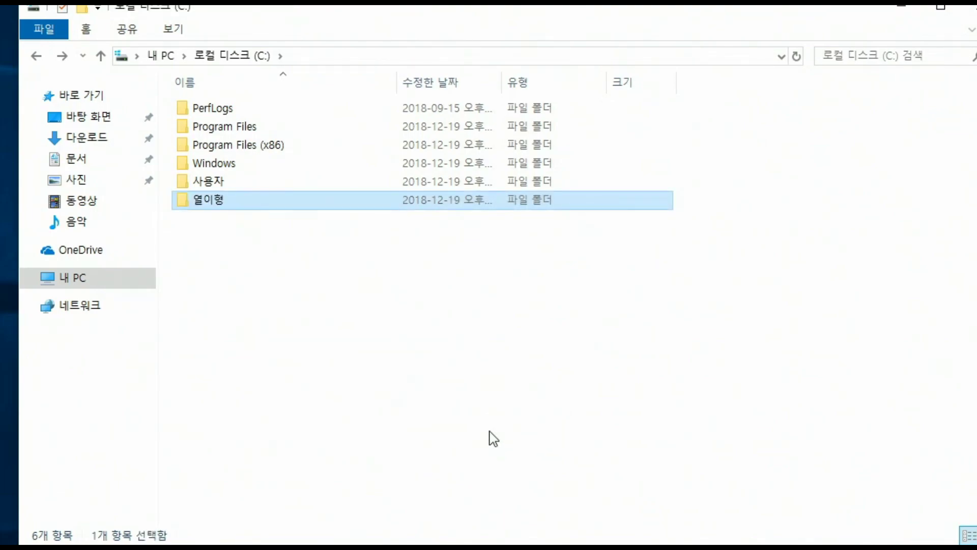
Add the 열이형 folder from drive C: to the Quick Launch toolbar as a shortcut
double_click(303, 202)
key("alt+Left")
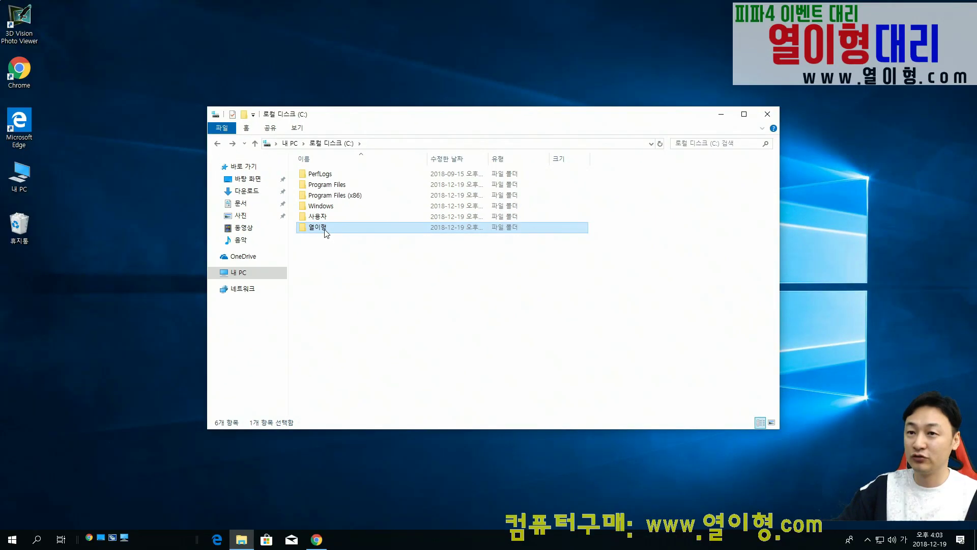
left_click_drag(222, 208, 146, 545)
left_click(174, 518)
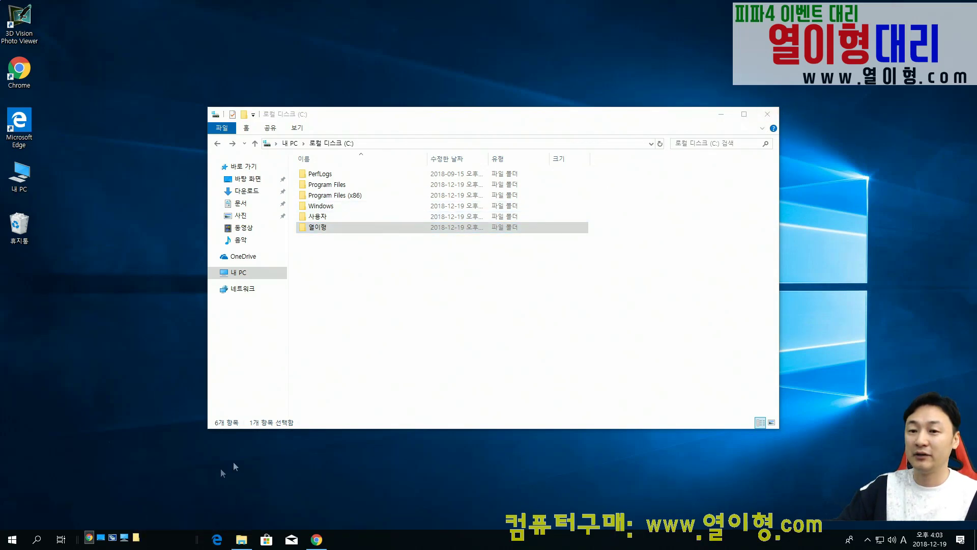
Test the new folder shortcut on the Quick Launch toolbar and close both File Explorer windows
left_click(136, 541)
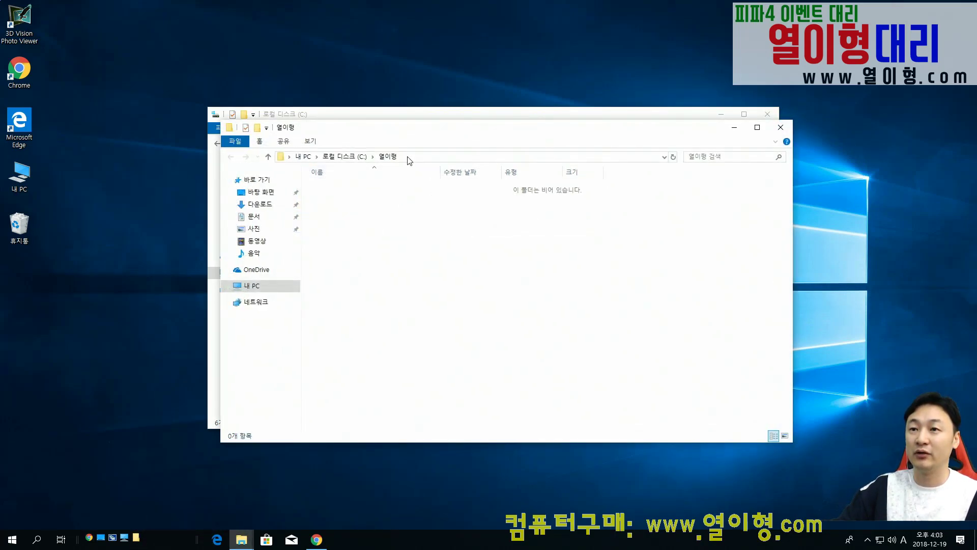
left_click(780, 128)
left_click(775, 118)
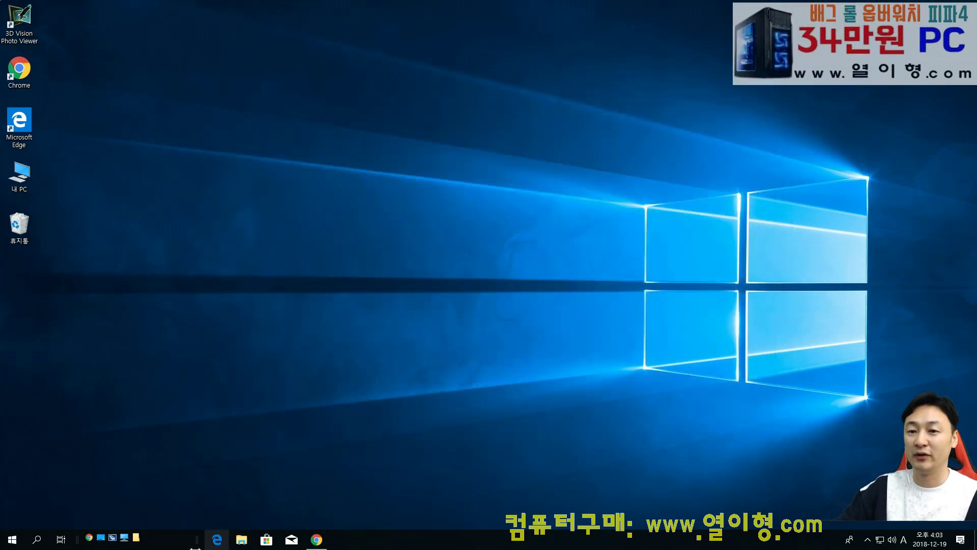
Narrow the Quick Launch toolbar further and unpin Mail, Microsoft Store, File Explorer and Microsoft Edge from the taskbar
left_click_drag(196, 544, 148, 543)
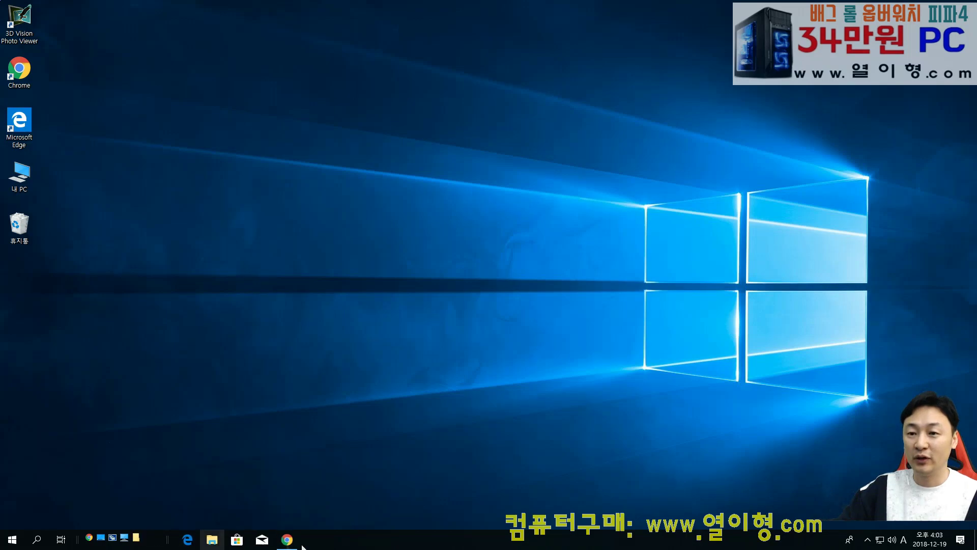
right_click(285, 541)
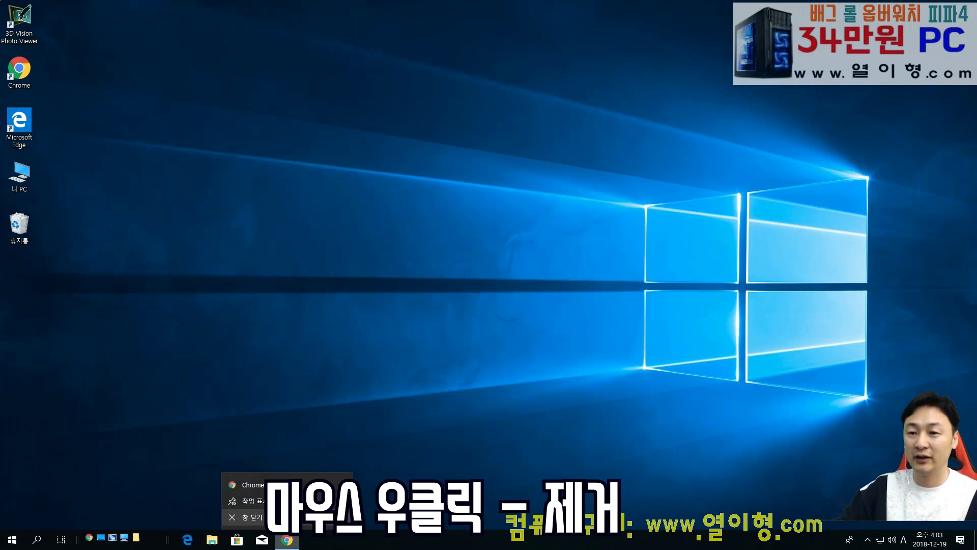
right_click(262, 541)
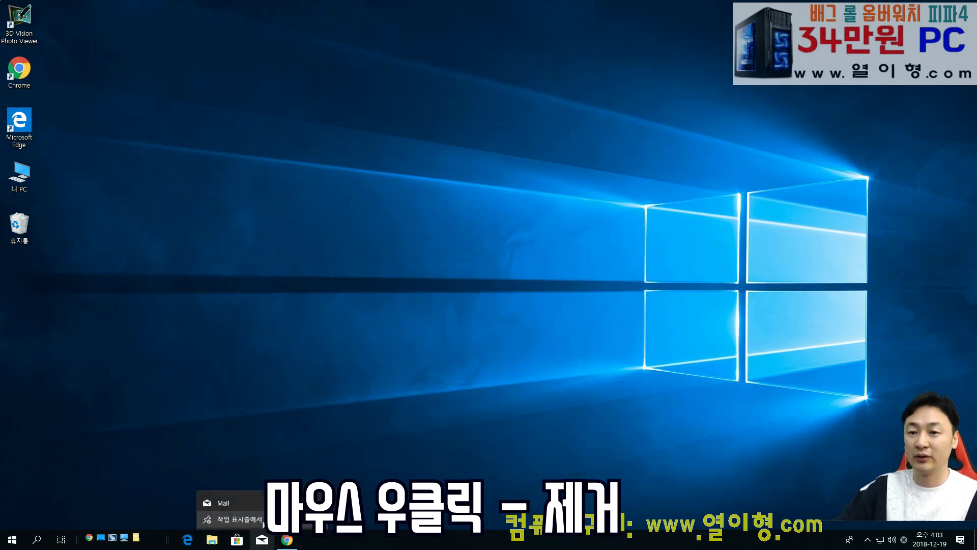
left_click(259, 518)
right_click(237, 541)
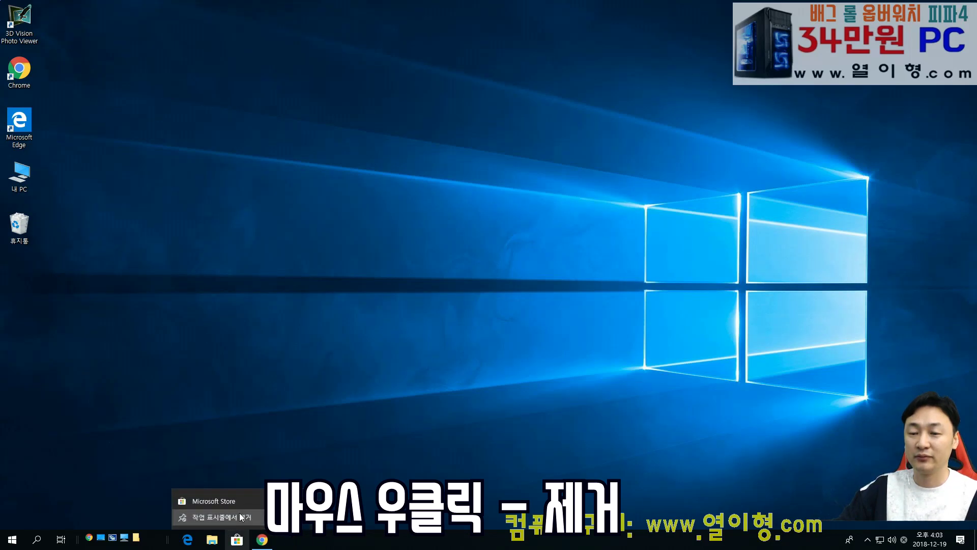
left_click(239, 514)
right_click(212, 541)
left_click(248, 518)
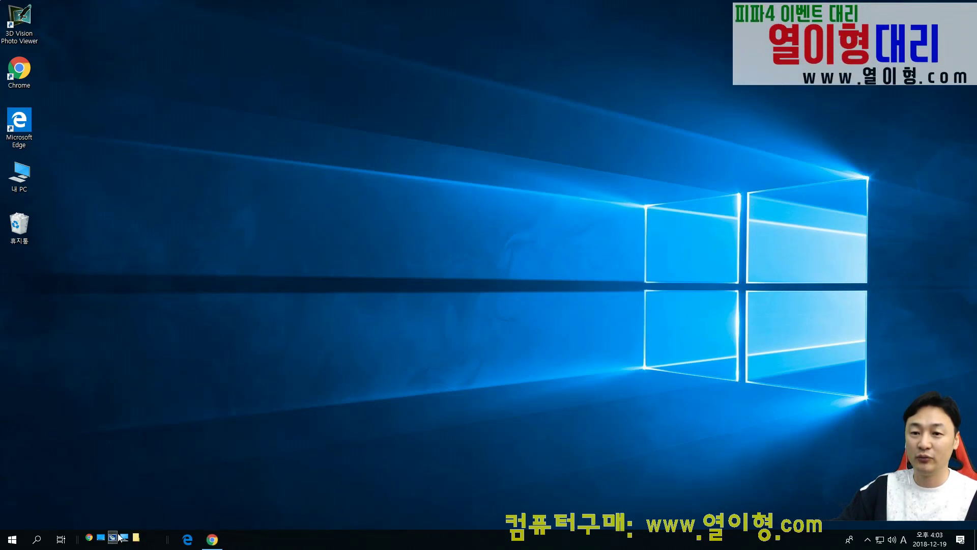
right_click(187, 542)
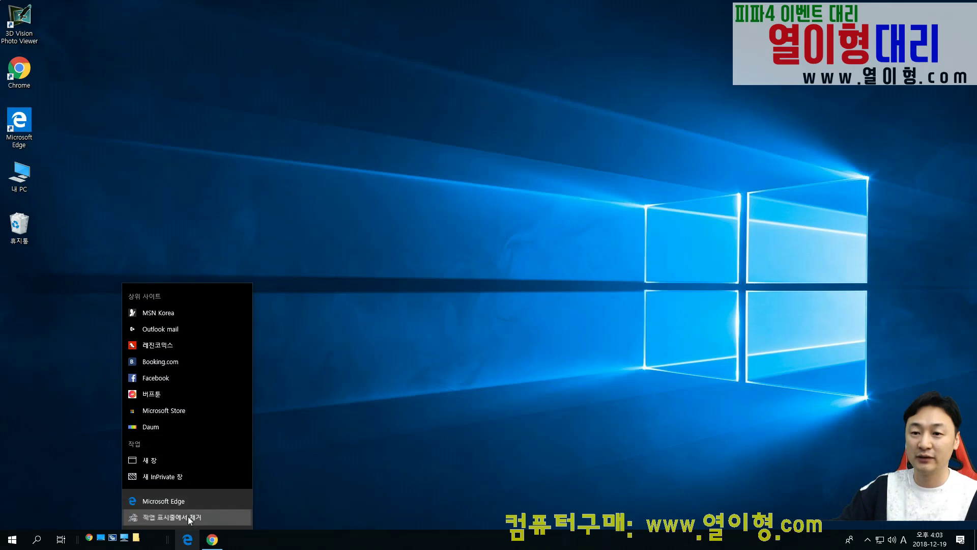
left_click(188, 516)
Open the taskbar settings (작업 표시줄 설정) and examine which options can be changed
right_click(317, 542)
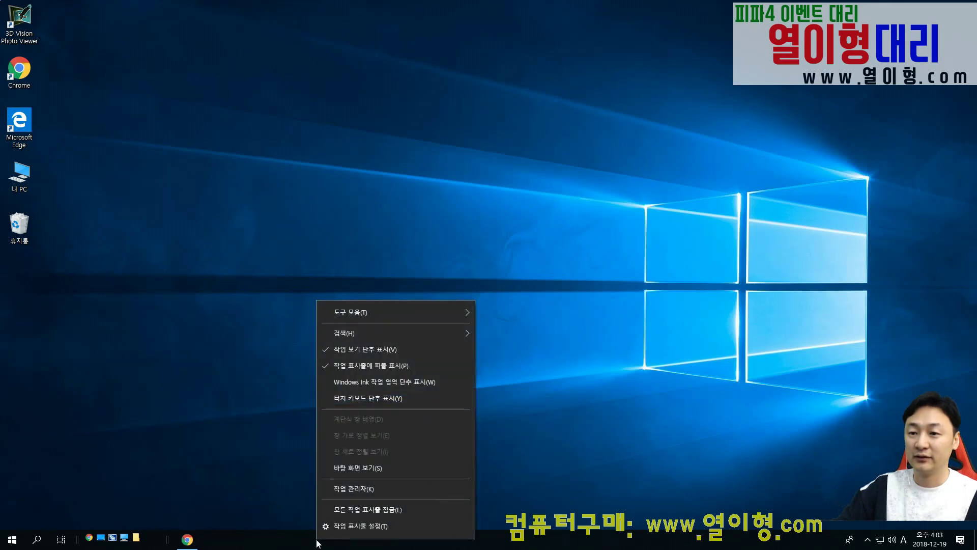
left_click(340, 520)
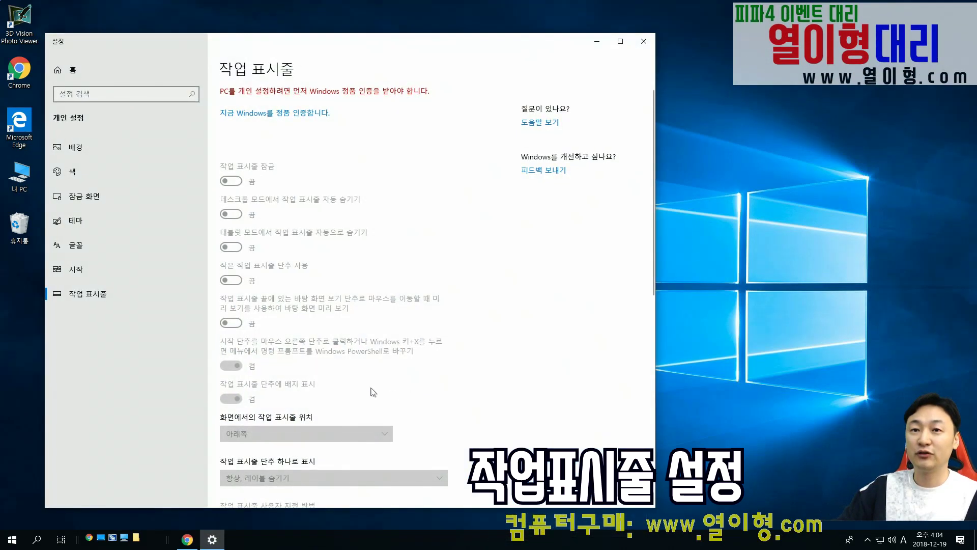
scroll(378, 276, "down", 5)
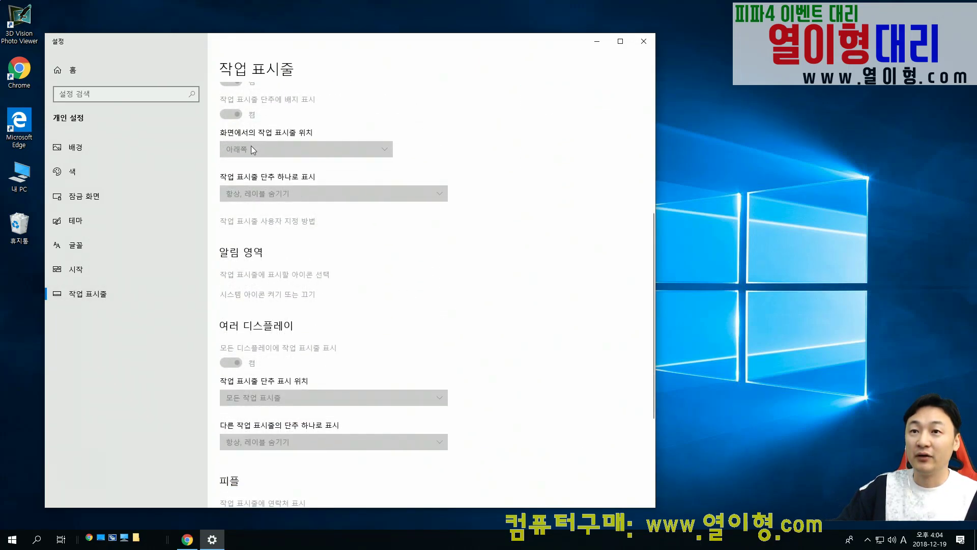
scroll(320, 327, "up", 5)
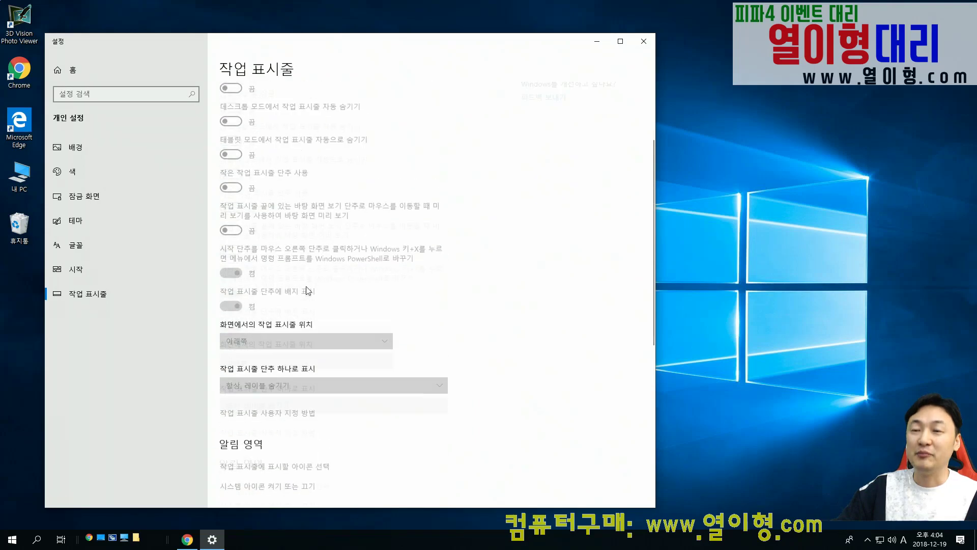
scroll(323, 327, "down", 4)
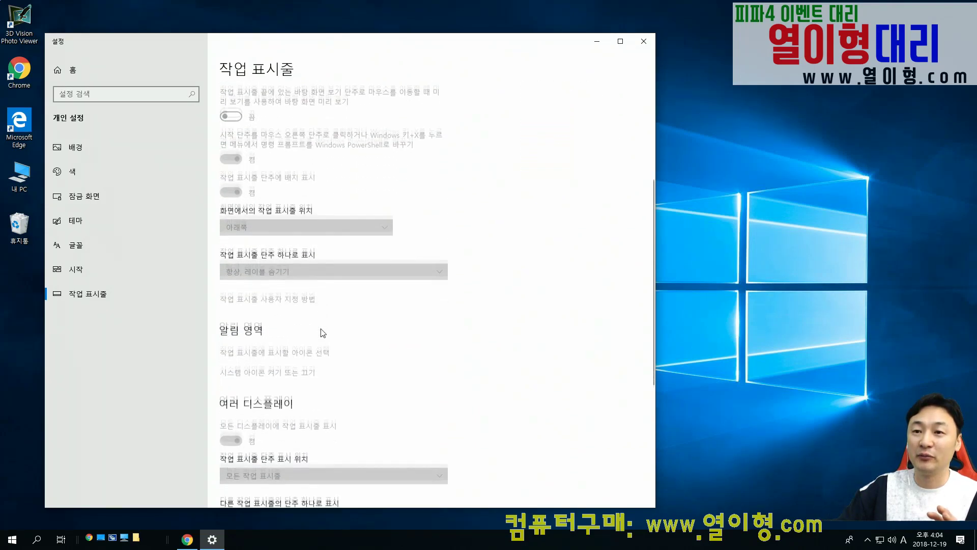
scroll(326, 363, "down", 3)
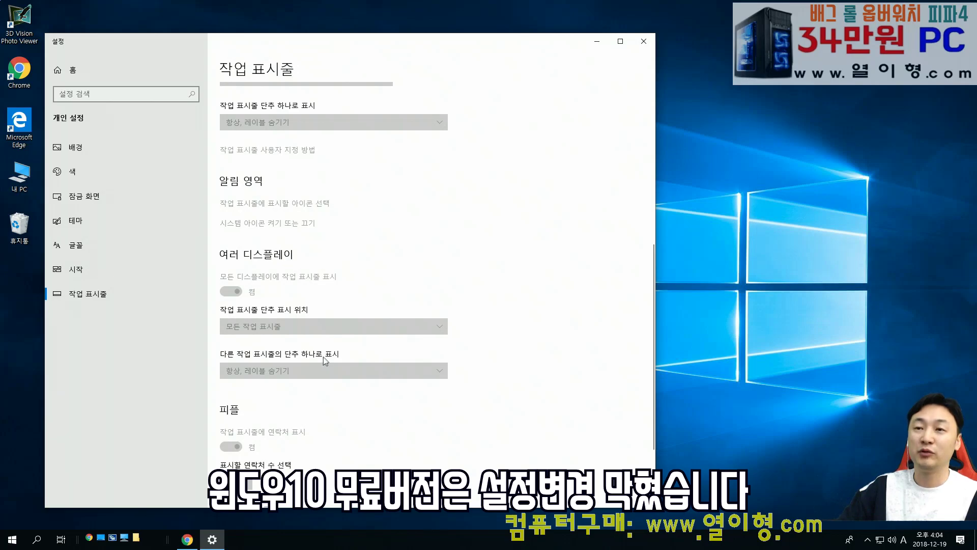
scroll(322, 356, "up", 5)
scroll(326, 361, "up", 3)
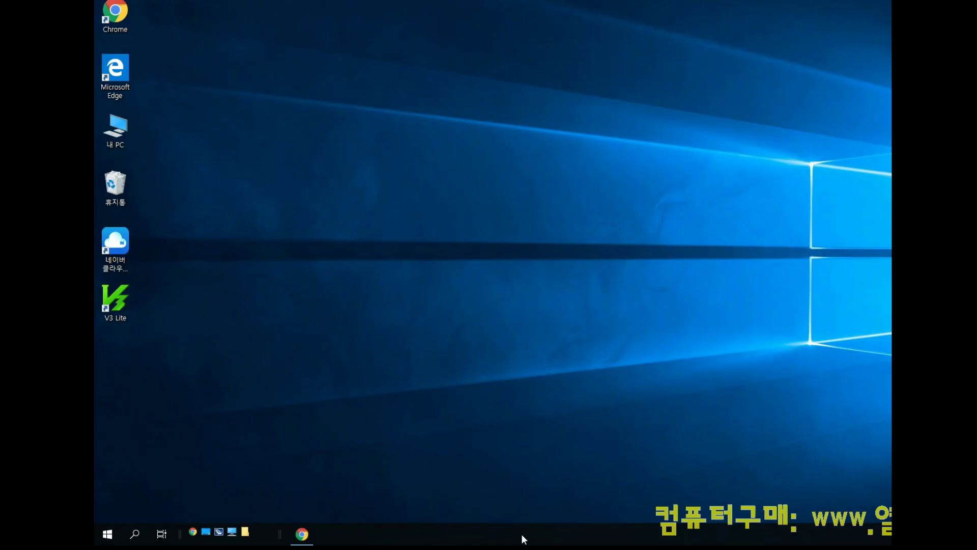
Set the combining of taskbar buttons (작업 표시줄 단추 하나로 표시) to 안 함 in the taskbar settings
right_click(523, 538)
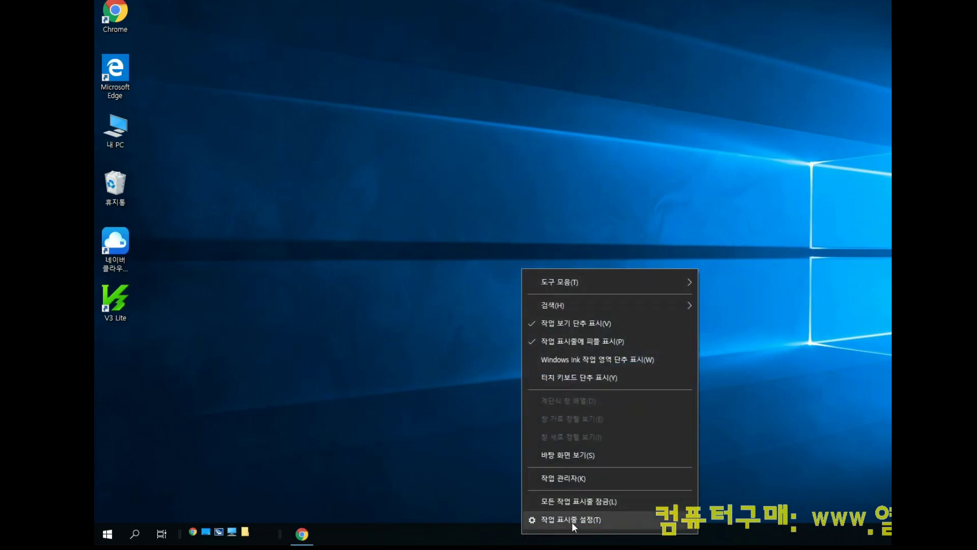
left_click(646, 522)
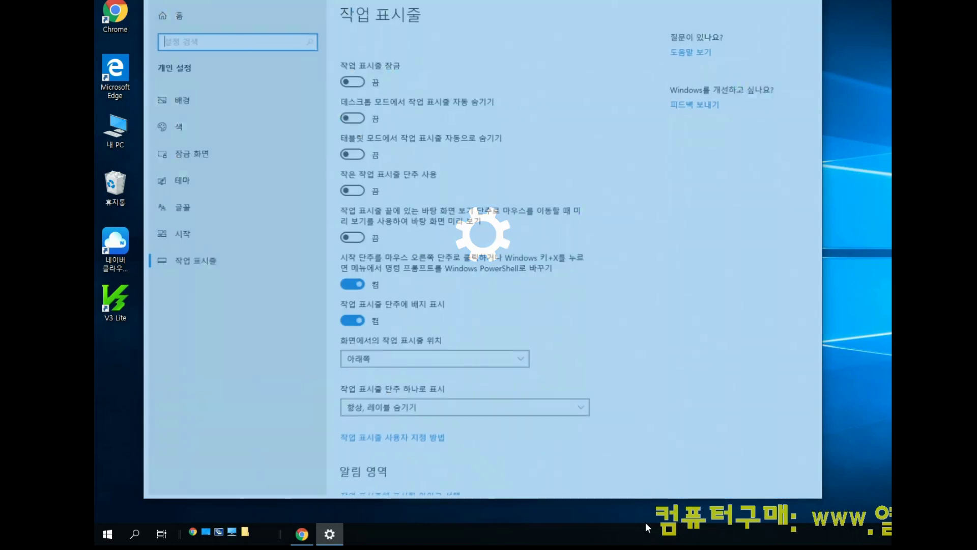
scroll(481, 316, "down", 3)
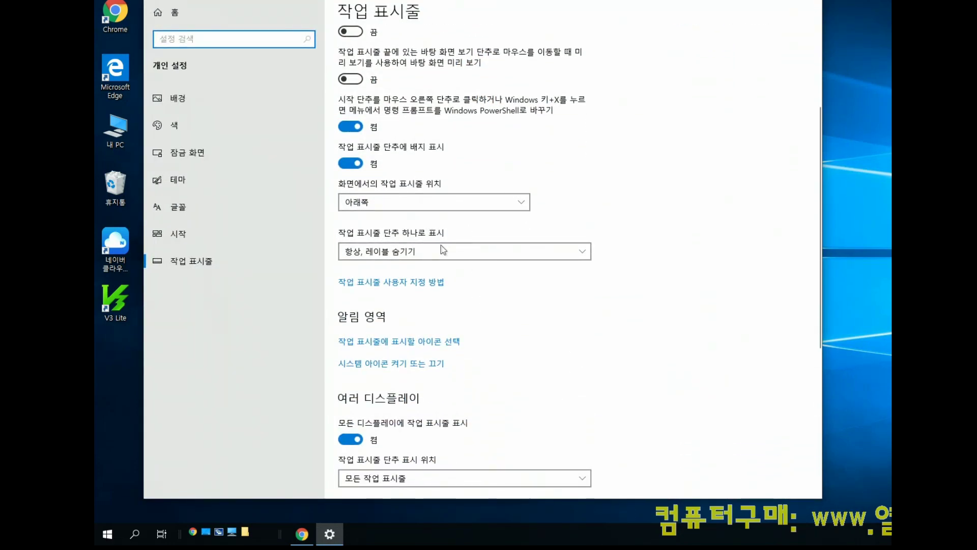
scroll(433, 248, "down", 2)
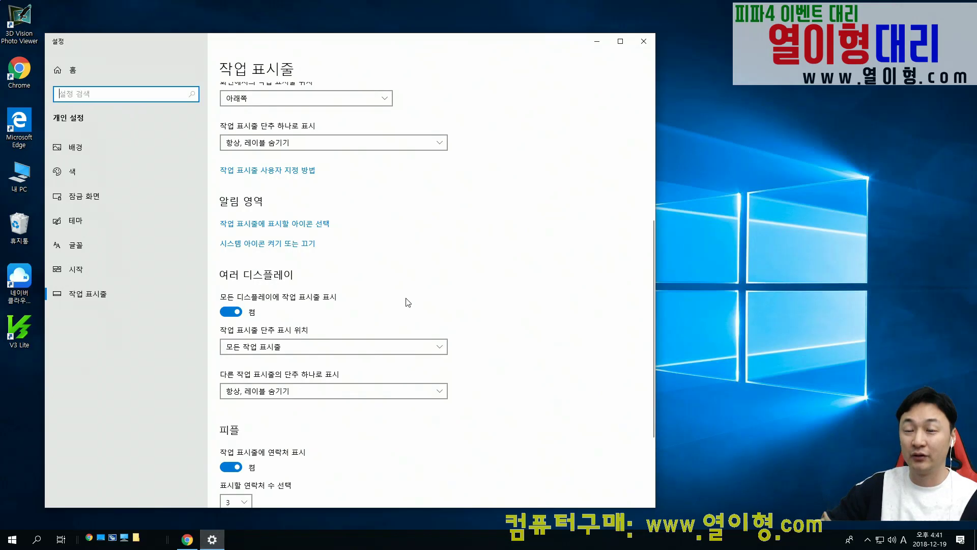
left_click(392, 147)
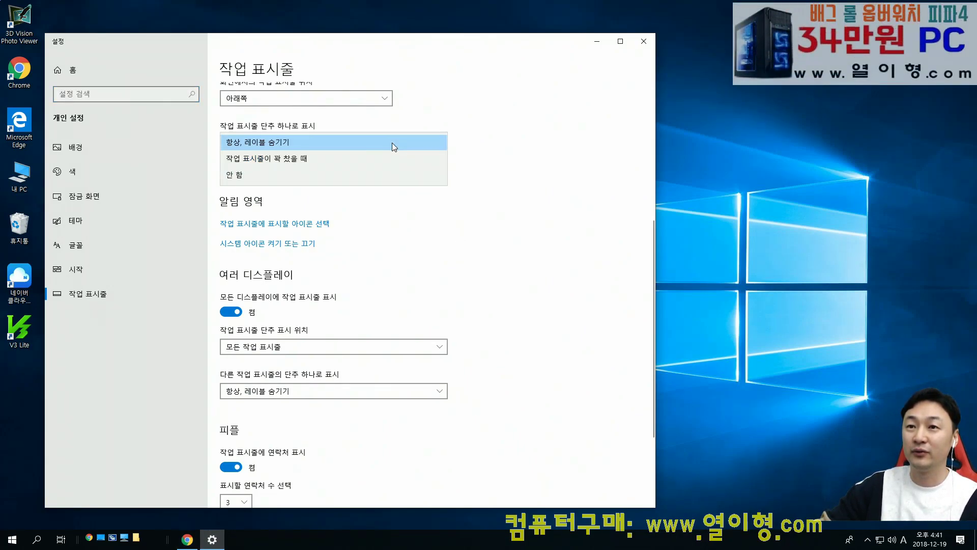
left_click(376, 176)
Try the option 작업 표시줄이 꽉 찼을 때 for combining taskbar buttons and set it back to 안 함
left_click(368, 145)
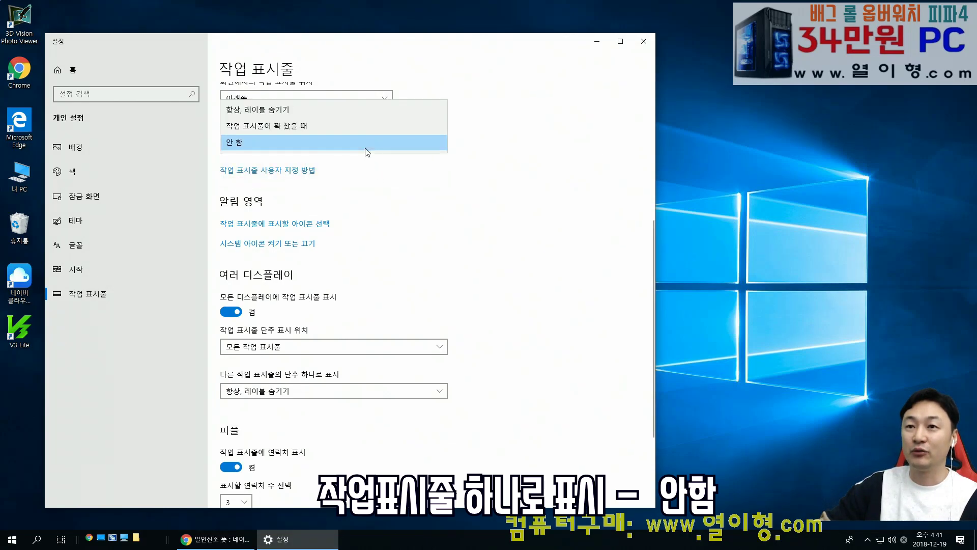
left_click(365, 132)
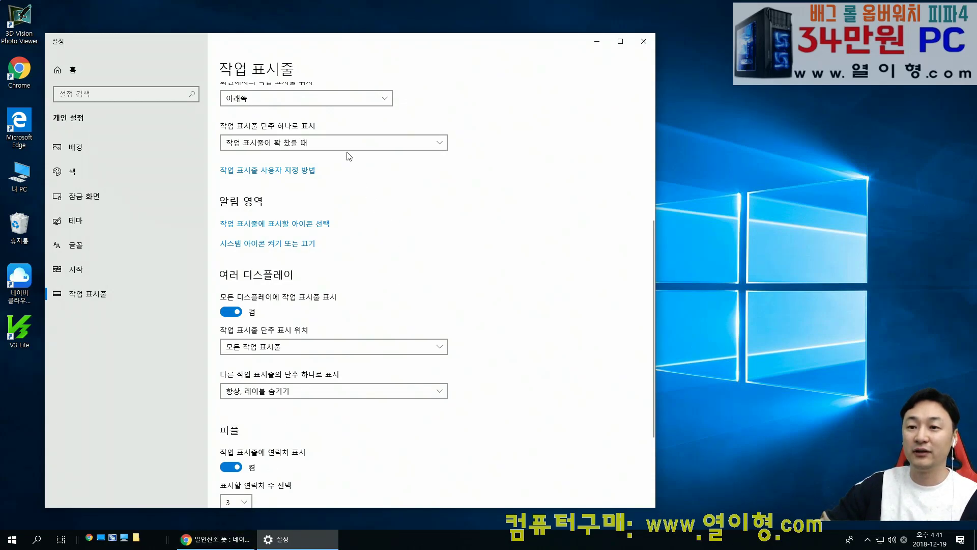
left_click(346, 142)
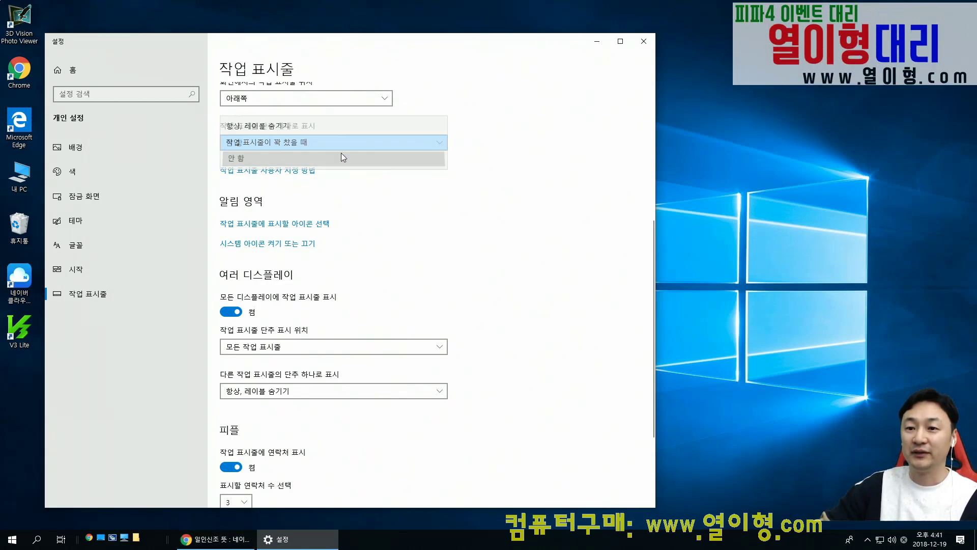
left_click(341, 153)
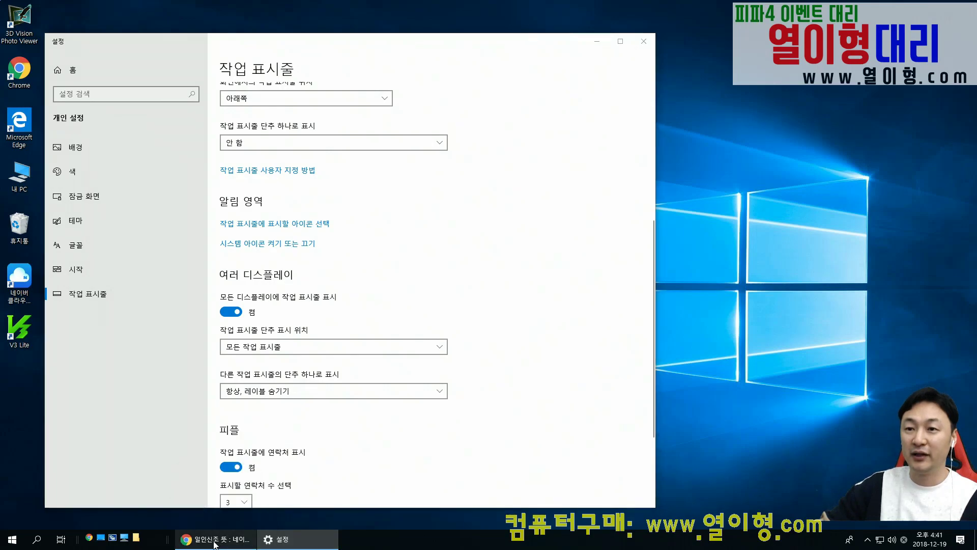
Switch to Chrome, load the Naver home page and close the v3 search results tab
left_click(216, 538)
left_click(133, 50)
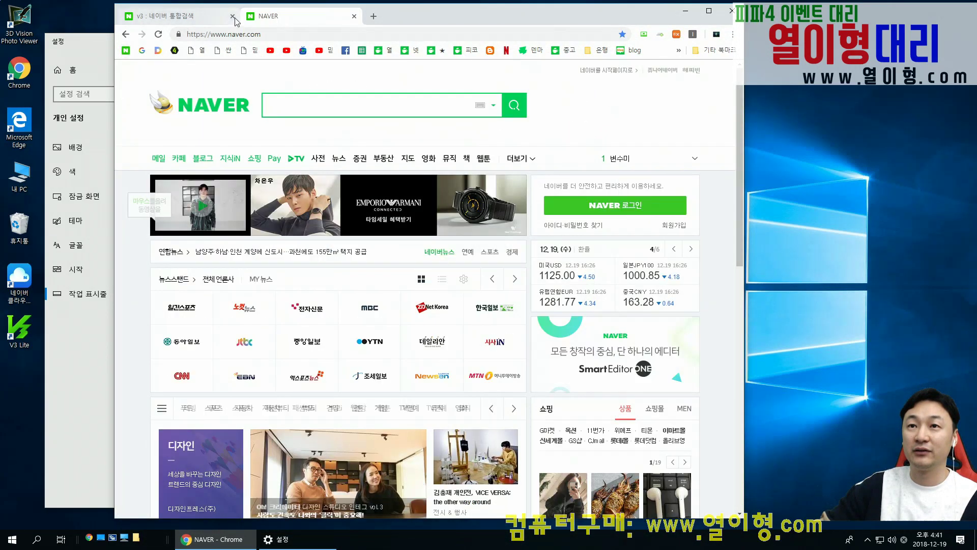
left_click(232, 15)
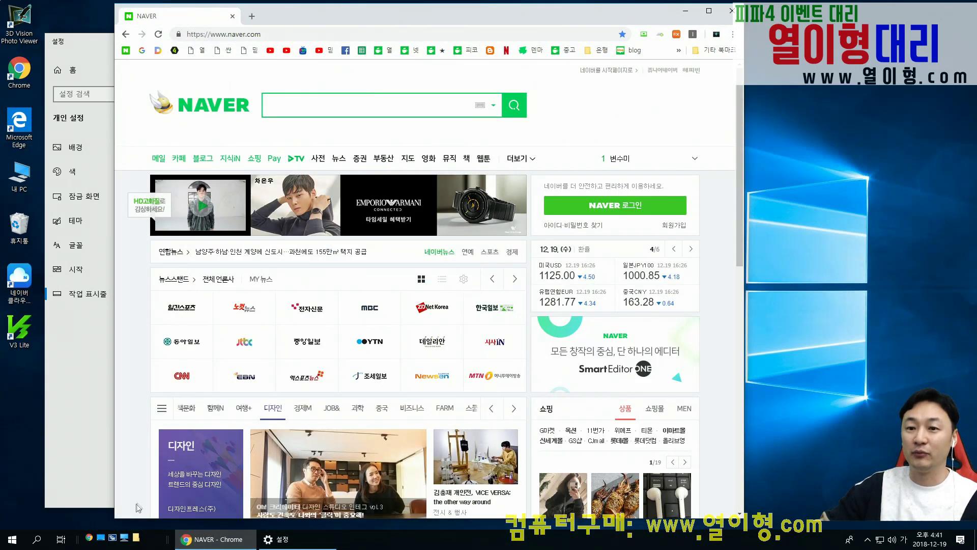
Open a new Chrome window and a 내 PC window, and move the 내 PC window aside over the browser
left_click(89, 538)
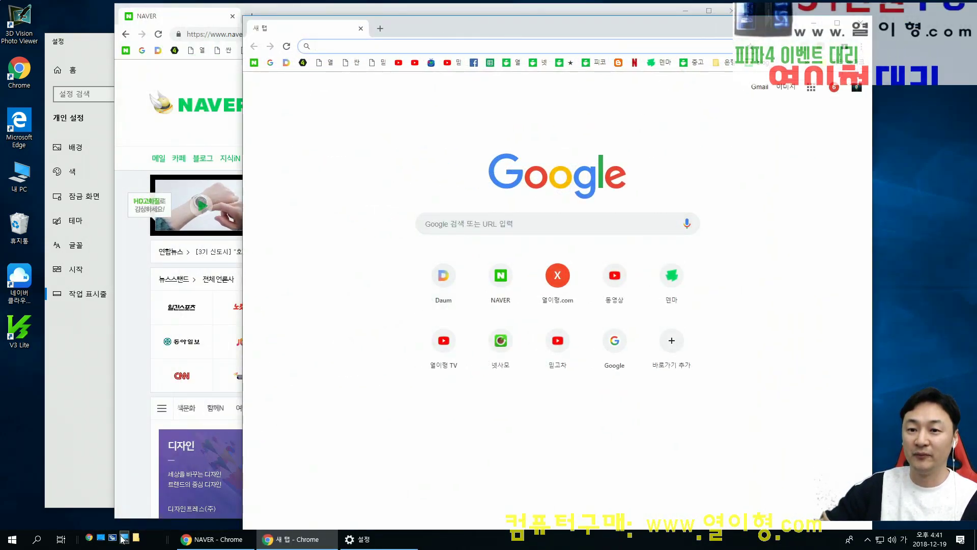
key("super+e")
left_click_drag(398, 113, 629, 92)
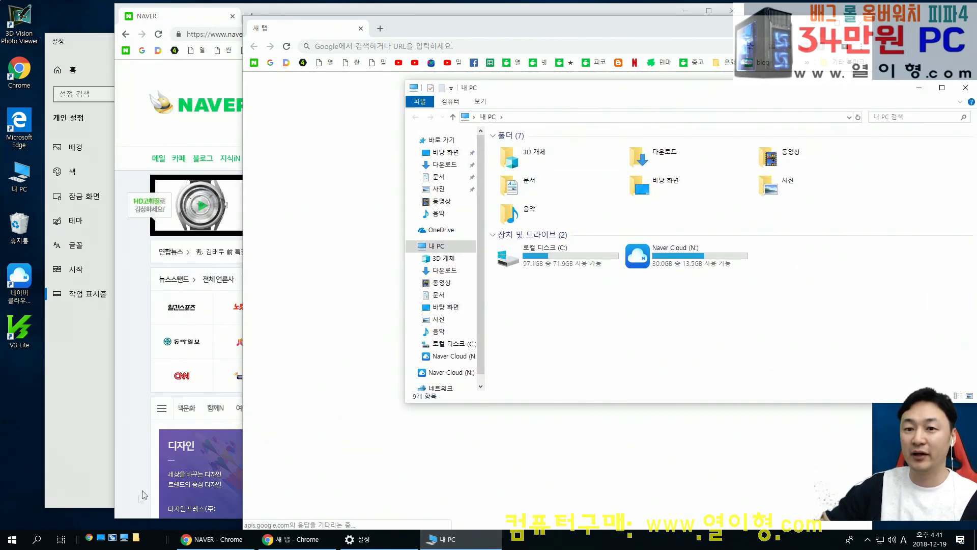
Show the desktop and bring back the NAVER and 내 PC windows through their labelled taskbar entries
left_click(114, 537)
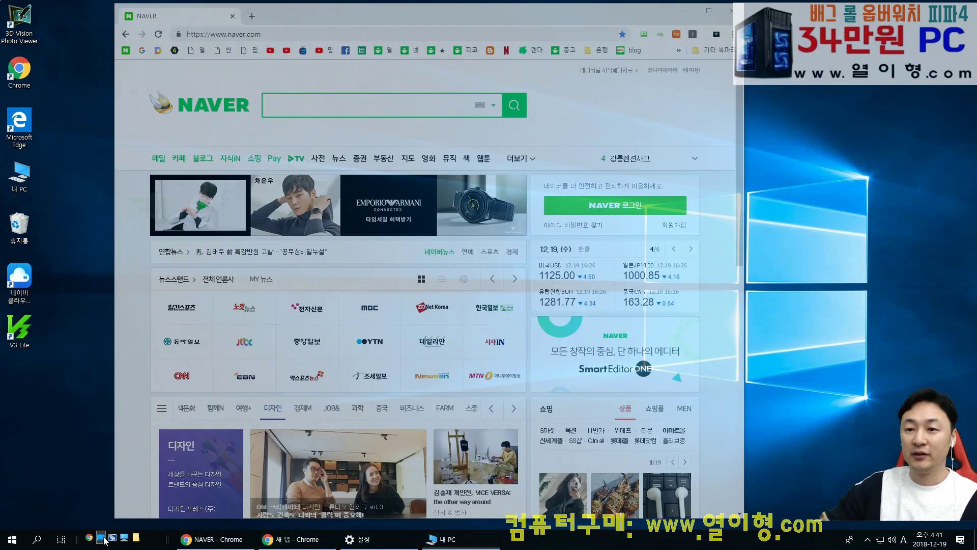
left_click(208, 538)
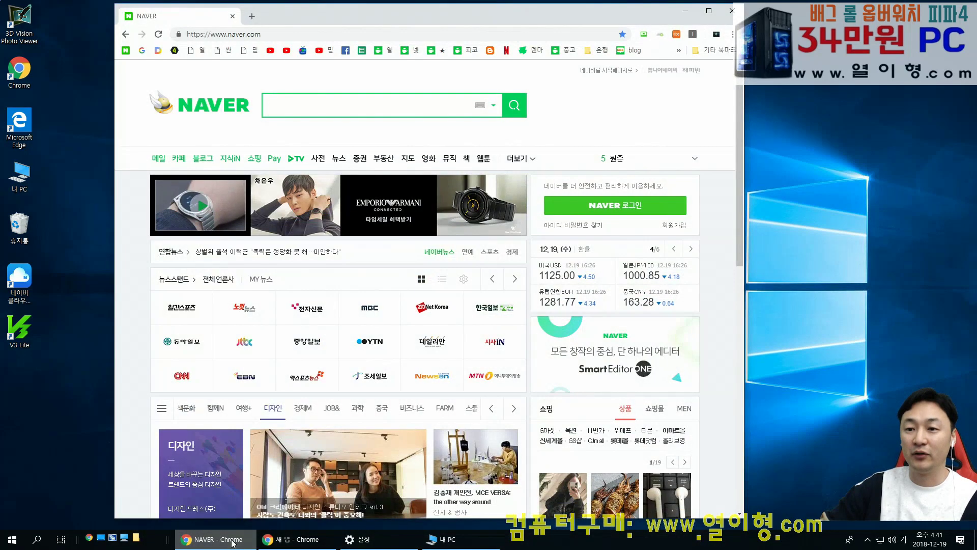
left_click(471, 544)
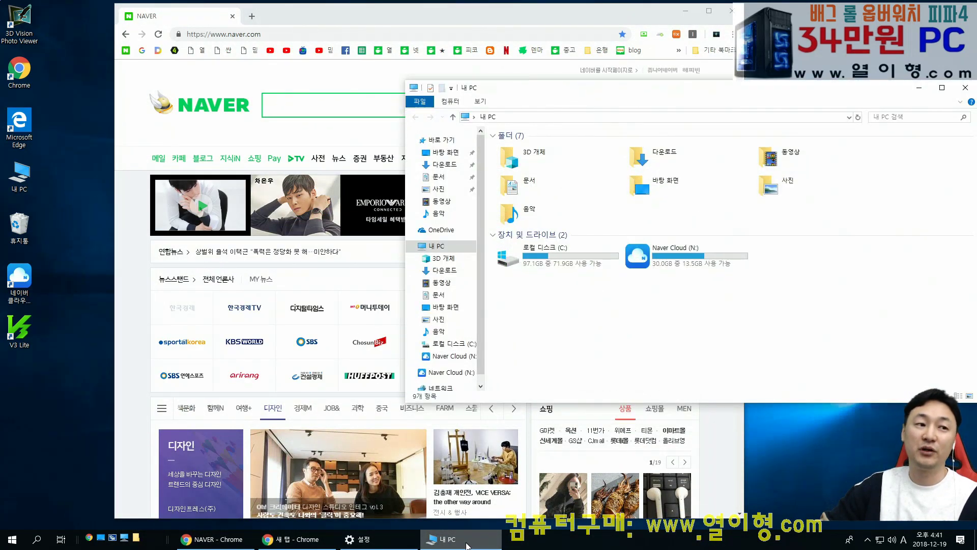
Minimize the 내 PC window, and move the NAVER browser window aside before closing it
left_click(921, 87)
left_click_drag(634, 17, 595, 14)
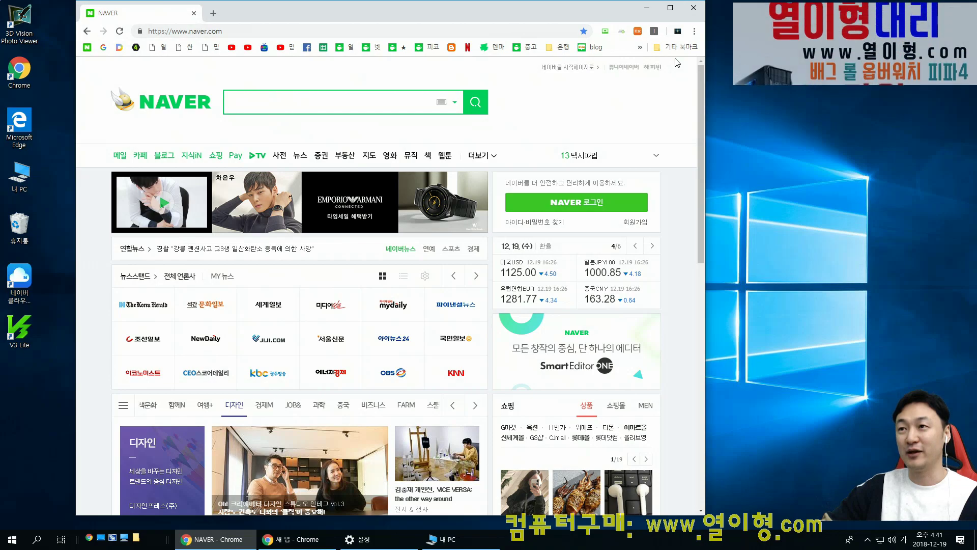
left_click(694, 8)
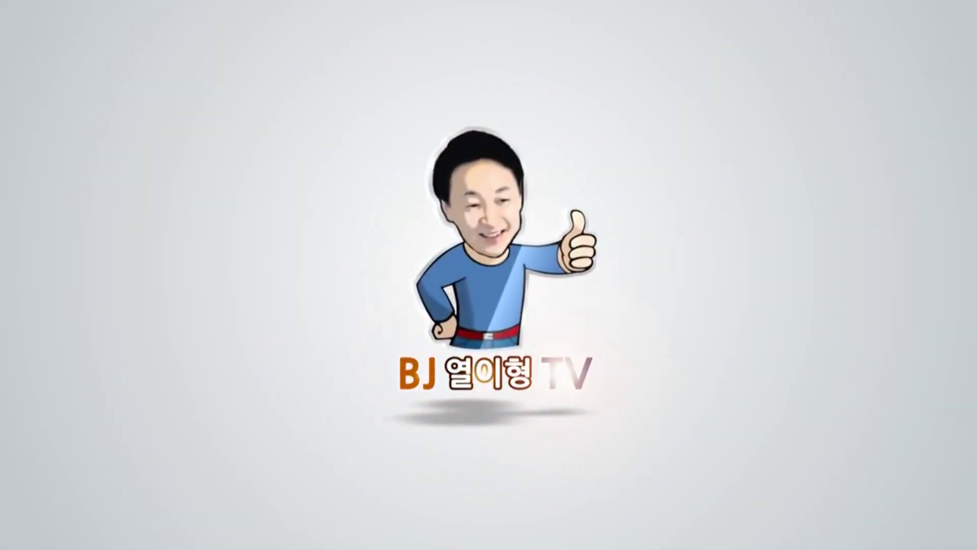